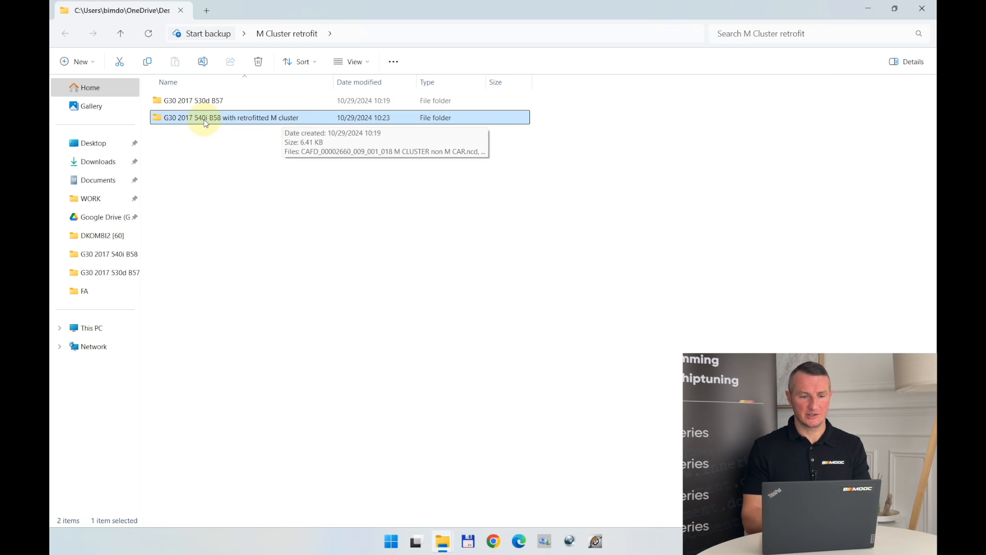
{"action": "left_click", "coordinate": [224, 163]}
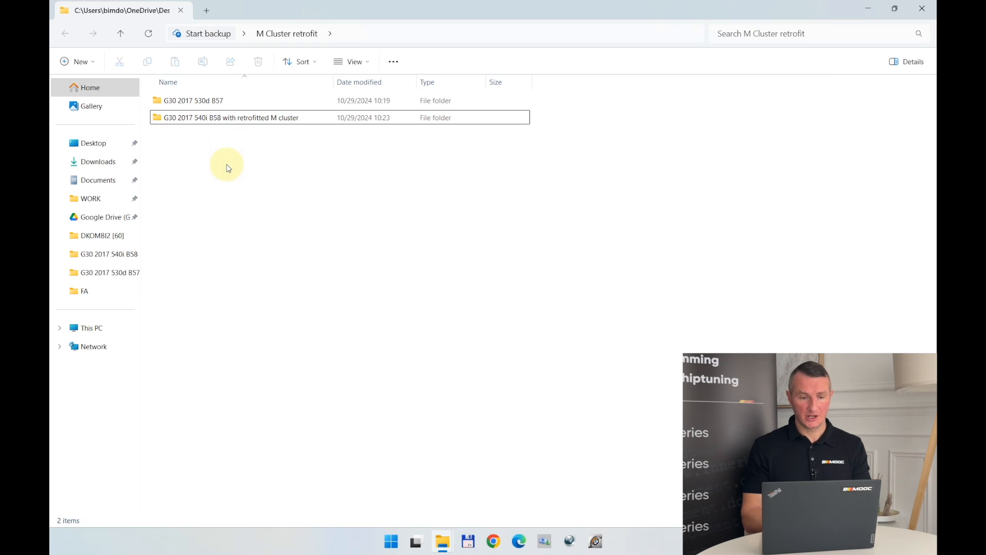
{"action": "left_click", "coordinate": [212, 100]}
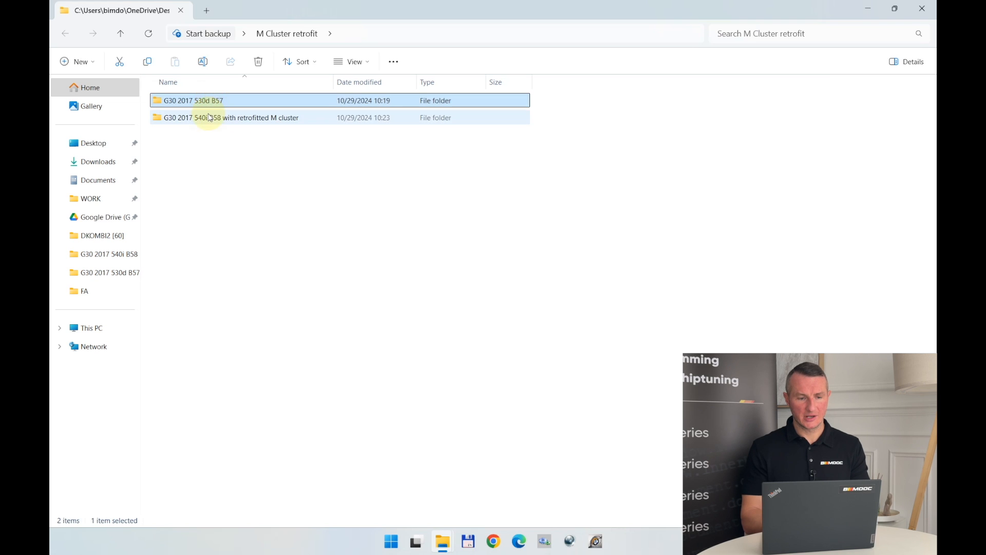
{"action": "left_click", "coordinate": [207, 117]}
{"action": "left_click", "coordinate": [316, 185]}
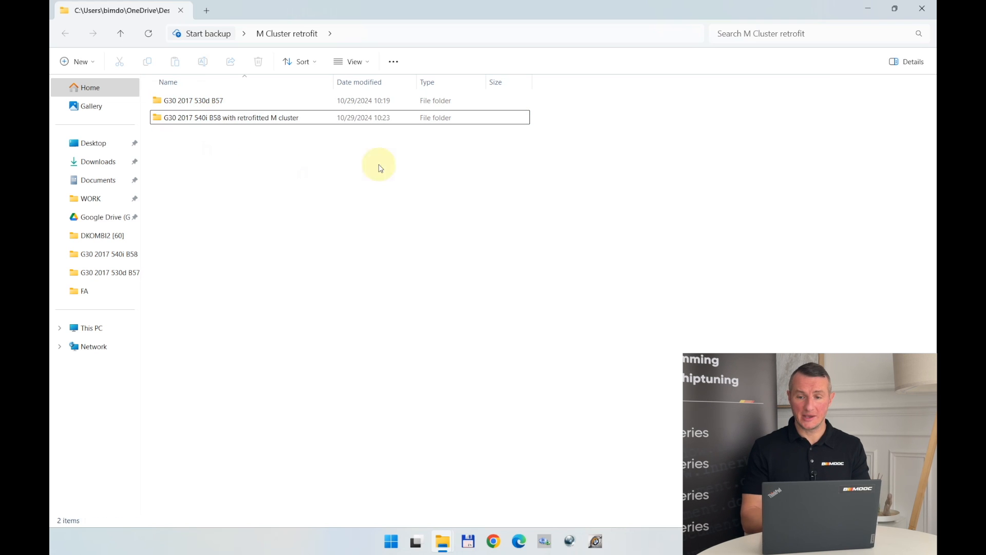
Close the M Cluster retrofit folder, launch ESysUltra3362 from the desktop's E-Sys folder and dismiss its startup warning.
{"action": "left_click", "coordinate": [919, 10]}
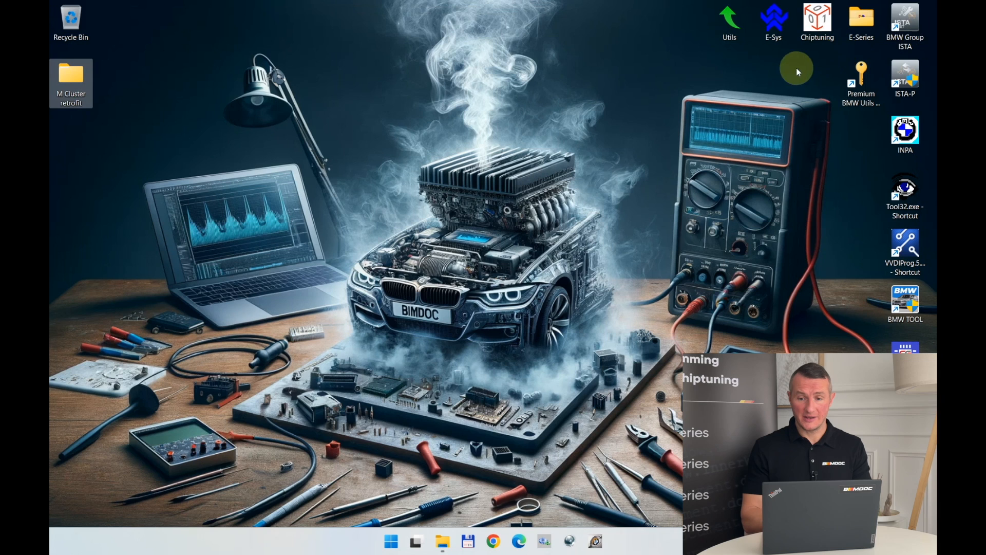
{"action": "double_click", "coordinate": [779, 29]}
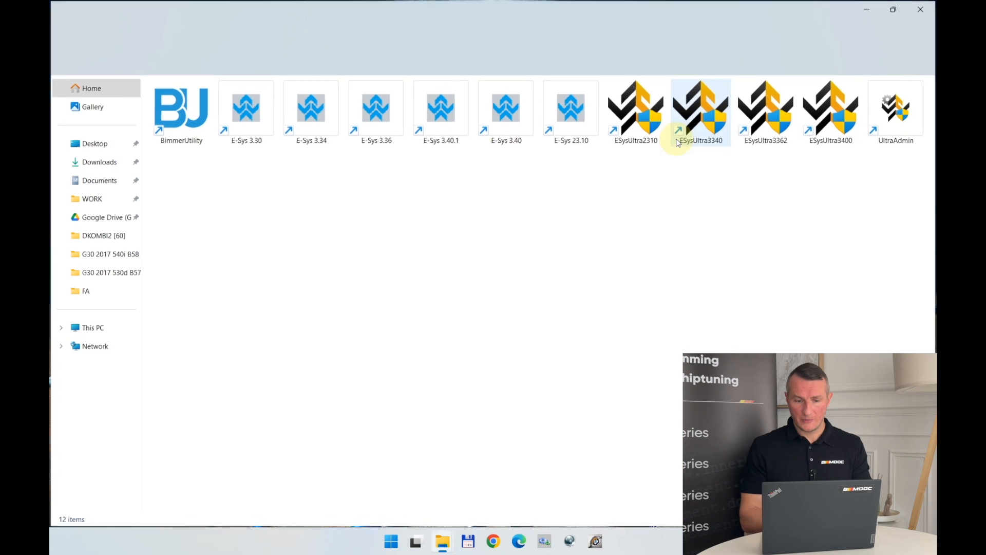
{"action": "left_click", "coordinate": [746, 136]}
{"action": "double_click", "coordinate": [745, 136]}
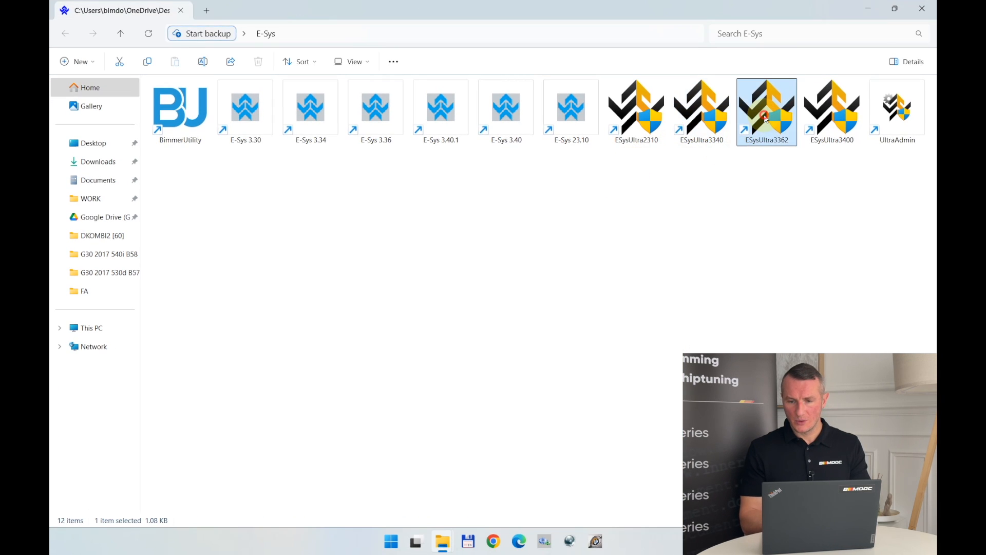
{"action": "left_click", "coordinate": [867, 12]}
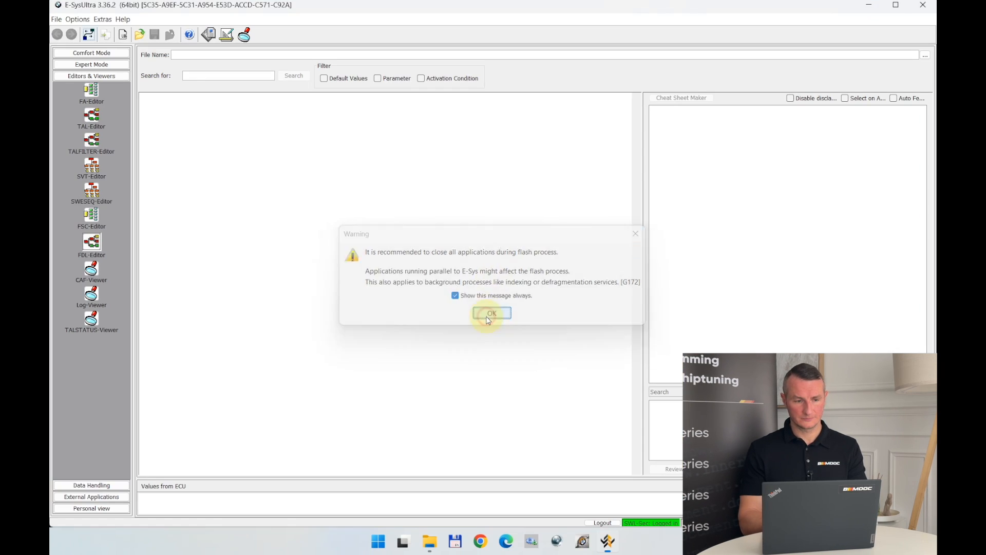
{"action": "left_click", "coordinate": [489, 311]}
{"action": "left_click", "coordinate": [898, 6]}
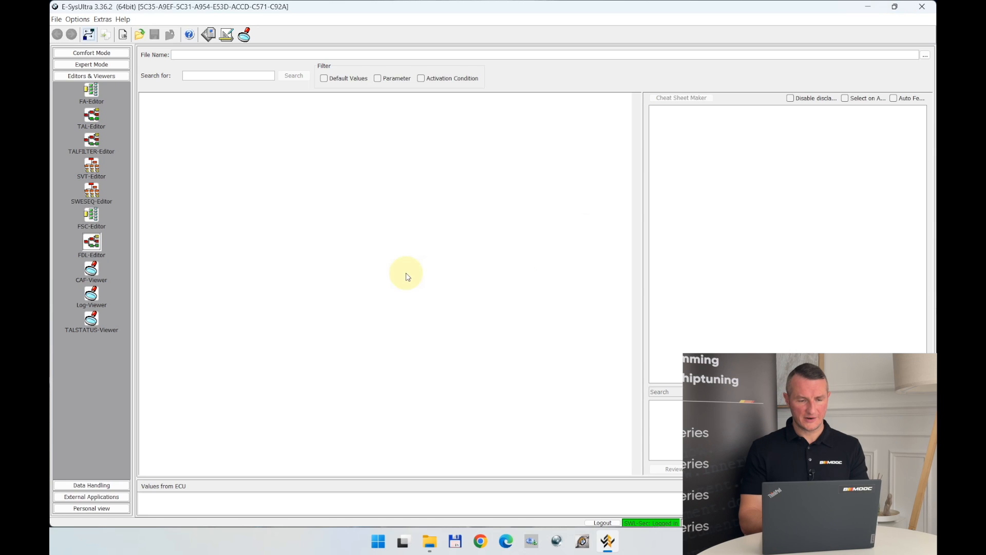
Open NCD Compare and load CAFD_00002660_009_001_020.ncd from the G30 2017 530d B57 DKOMBI2 [60] folder as the first file.
{"action": "left_click", "coordinate": [208, 34]}
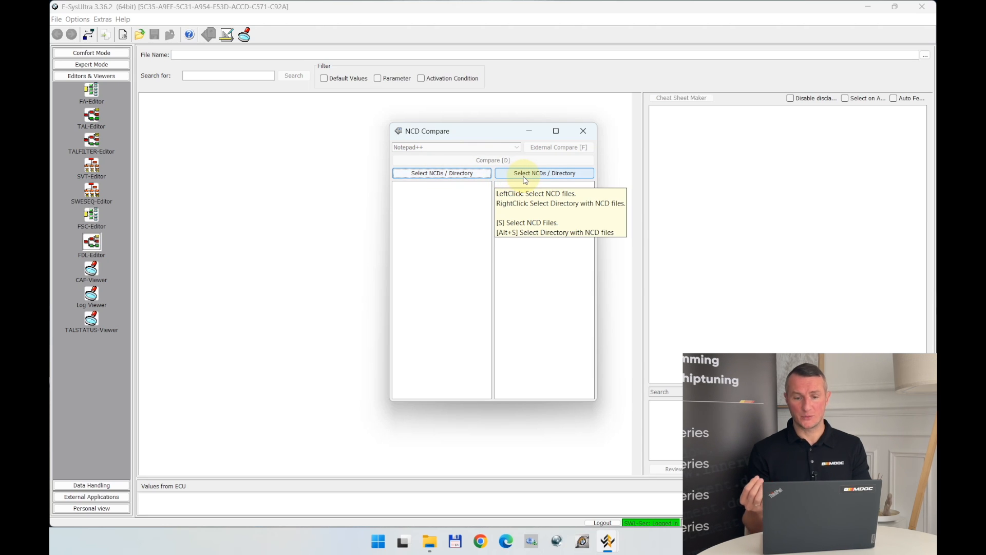
{"action": "left_click", "coordinate": [469, 175]}
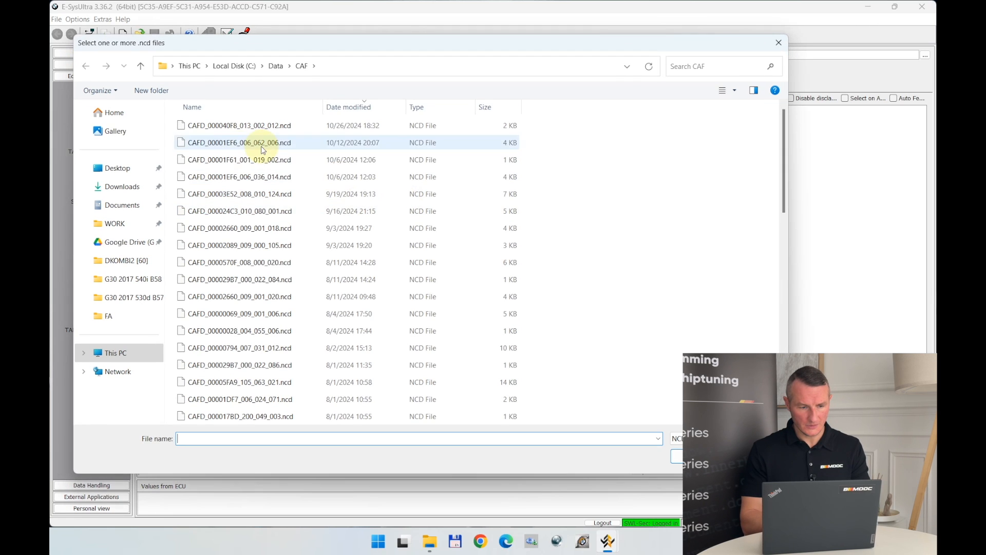
{"action": "left_click", "coordinate": [119, 167]}
{"action": "left_click", "coordinate": [222, 146]}
{"action": "double_click", "coordinate": [222, 146]}
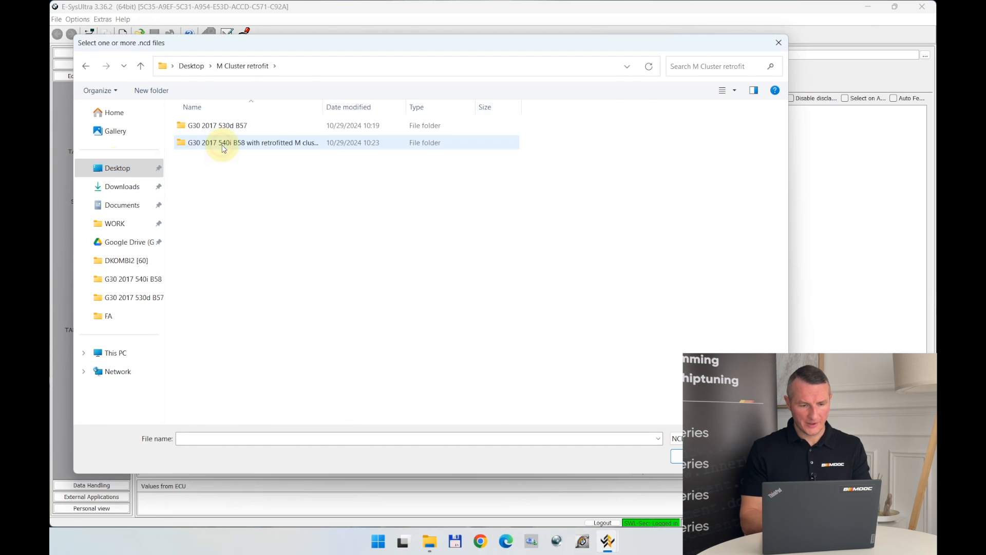
{"action": "left_click", "coordinate": [202, 130]}
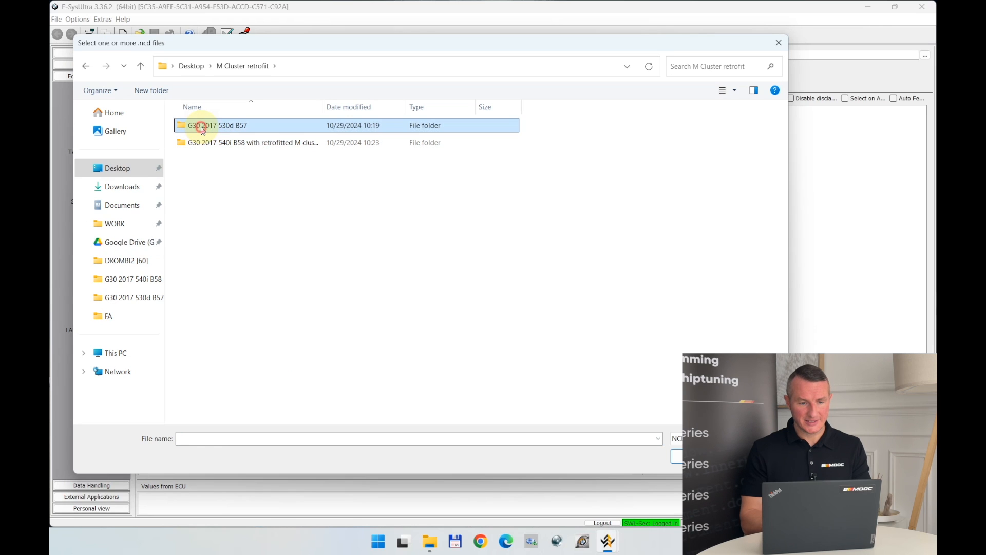
{"action": "double_click", "coordinate": [202, 131]}
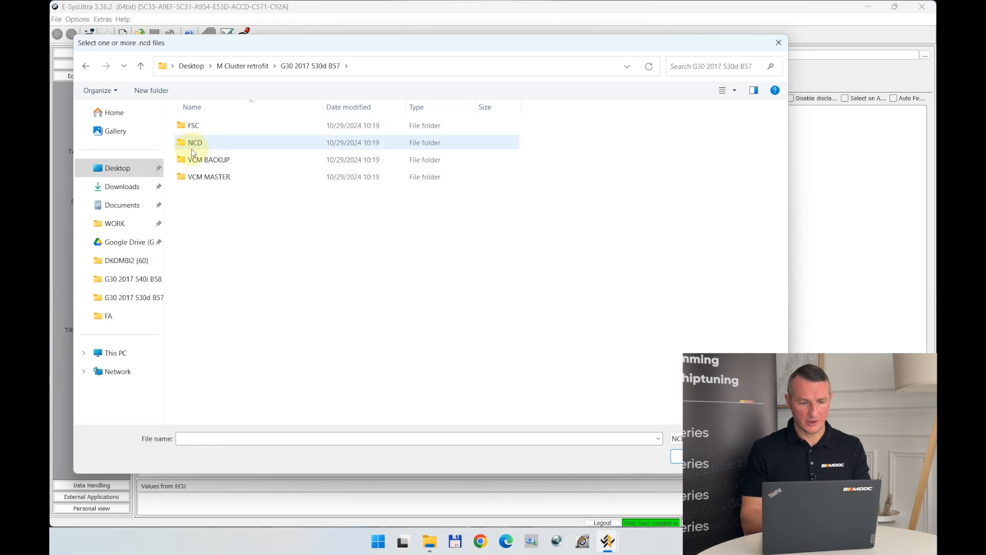
{"action": "double_click", "coordinate": [193, 145]}
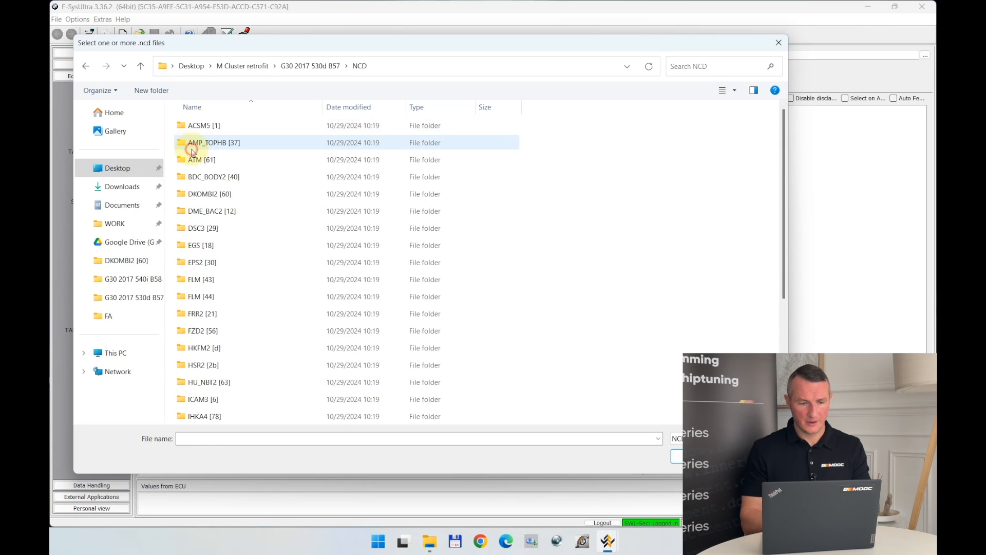
{"action": "double_click", "coordinate": [215, 198]}
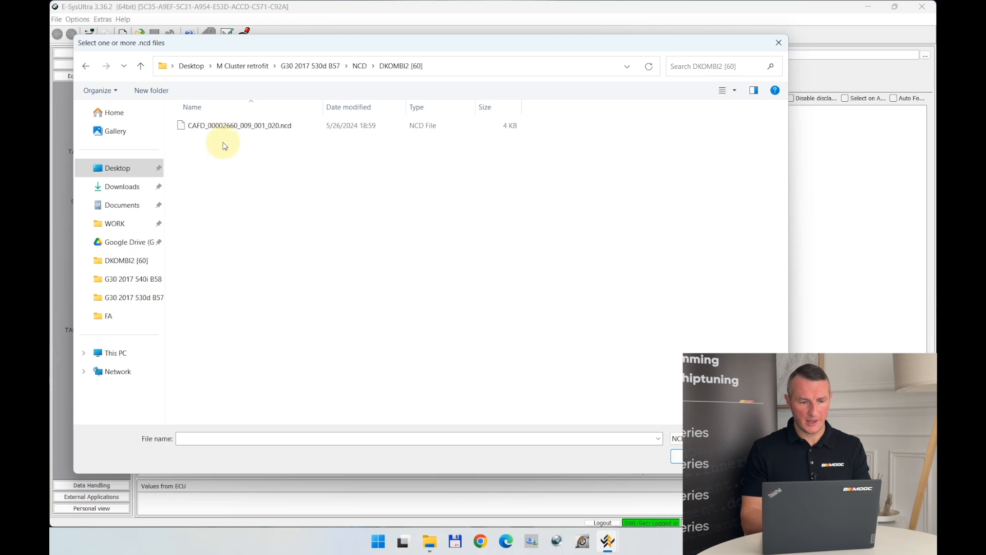
{"action": "double_click", "coordinate": [237, 127]}
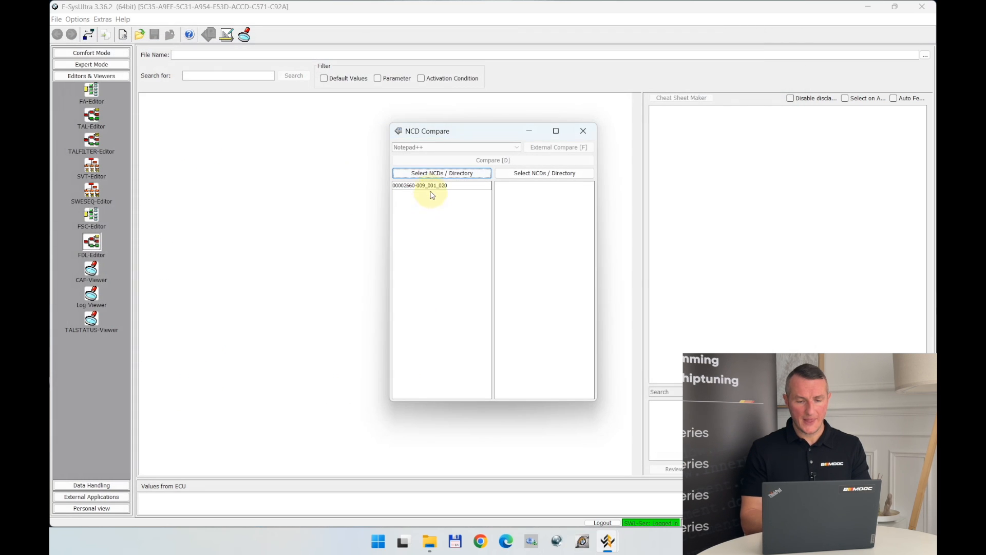
Load the CAFD_00002660_009_001_018 M CLUSTER file from the G30 2017 540i B58 folder as the second file and compare both in a maximized view.
{"action": "left_click", "coordinate": [520, 175]}
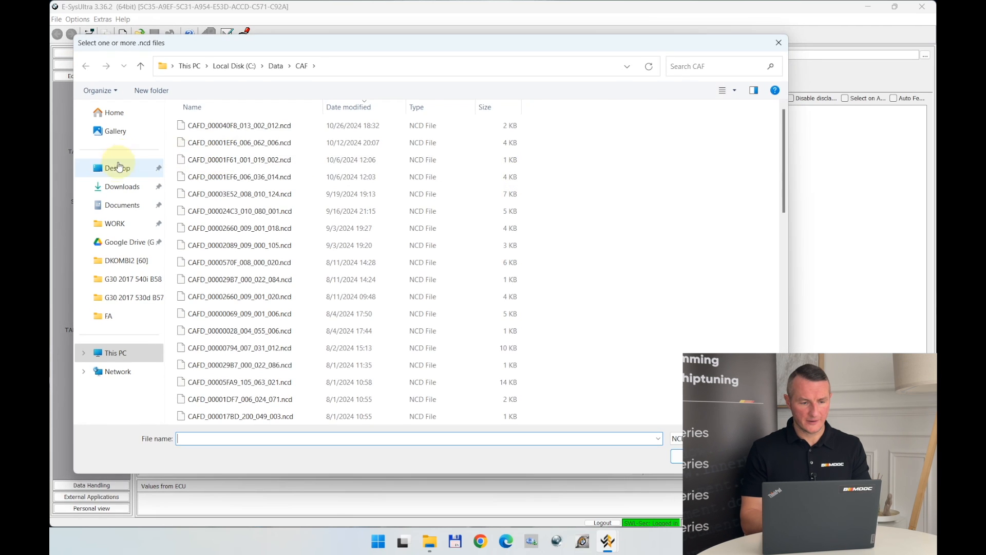
{"action": "left_click", "coordinate": [116, 169]}
{"action": "double_click", "coordinate": [194, 142]}
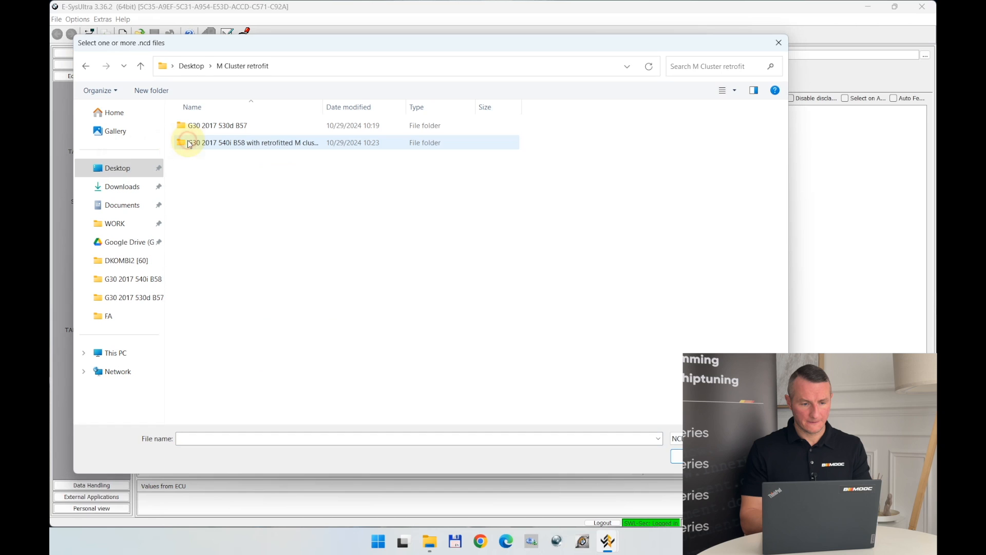
{"action": "double_click", "coordinate": [229, 148]}
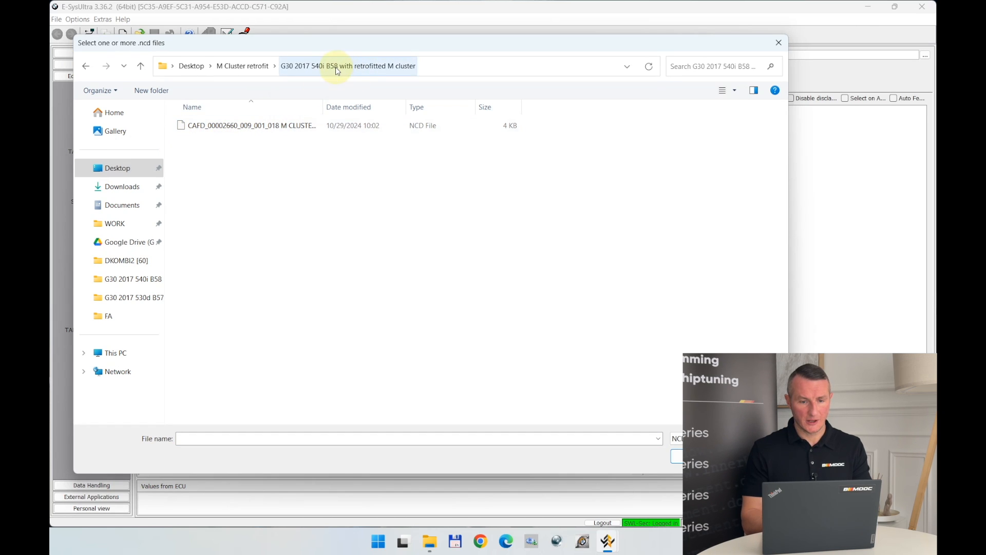
{"action": "double_click", "coordinate": [230, 126]}
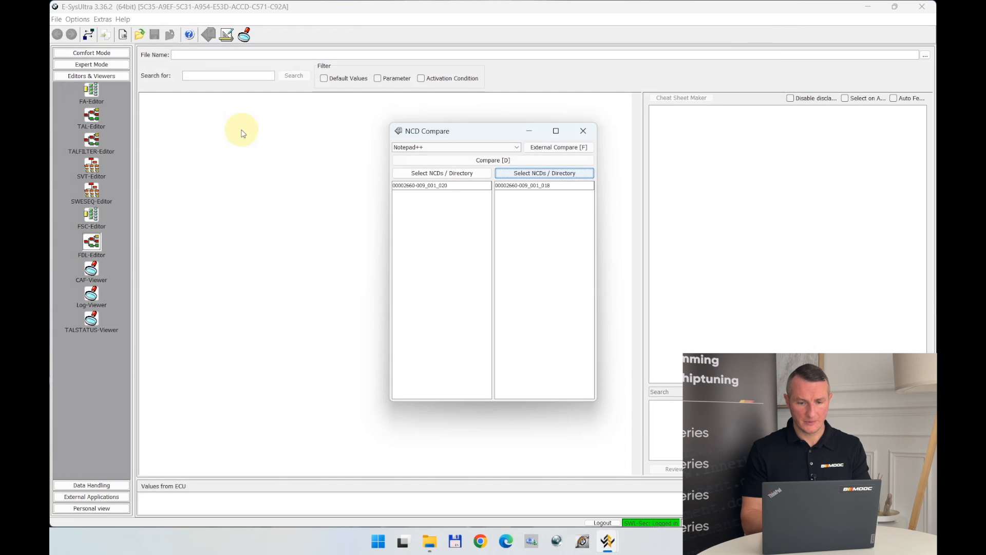
{"action": "left_click", "coordinate": [491, 160]}
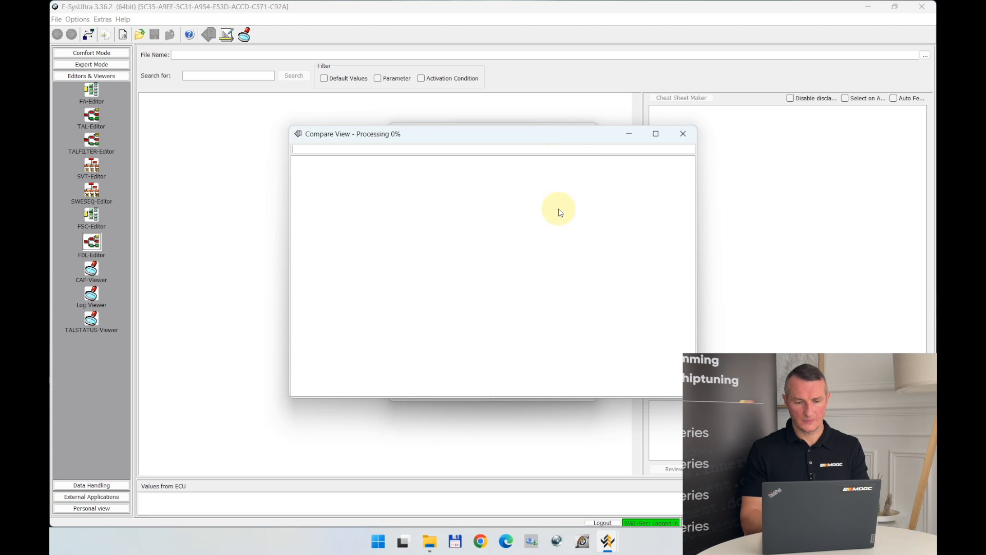
{"action": "left_click", "coordinate": [664, 137]}
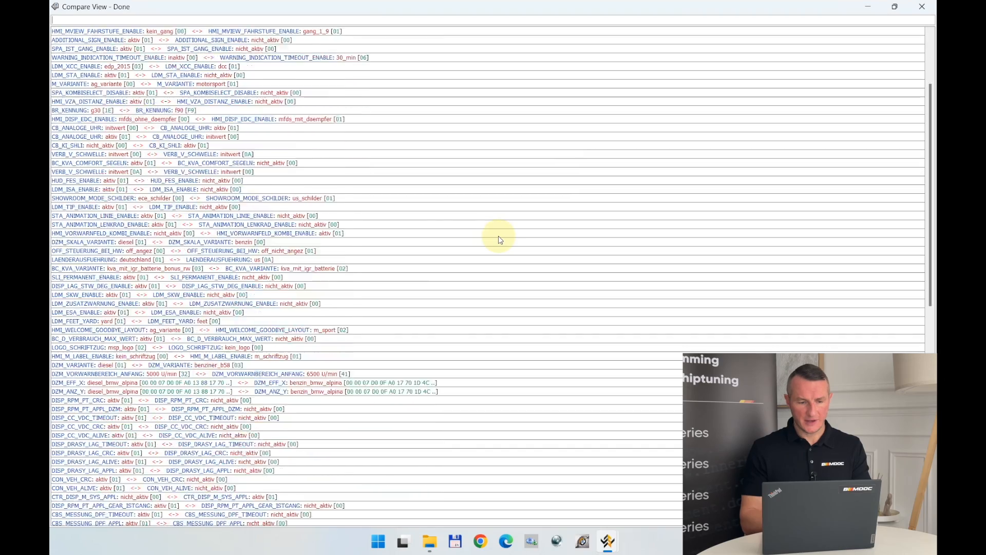
Examine how the two DKOMBI2 files differ in the first coding entries, from HMI_DRVLG_ENABLE to HMI_MVIEW_ENABLE.
{"action": "scroll", "coordinate": [498, 240], "scroll_direction": "up", "scroll_amount": 4}
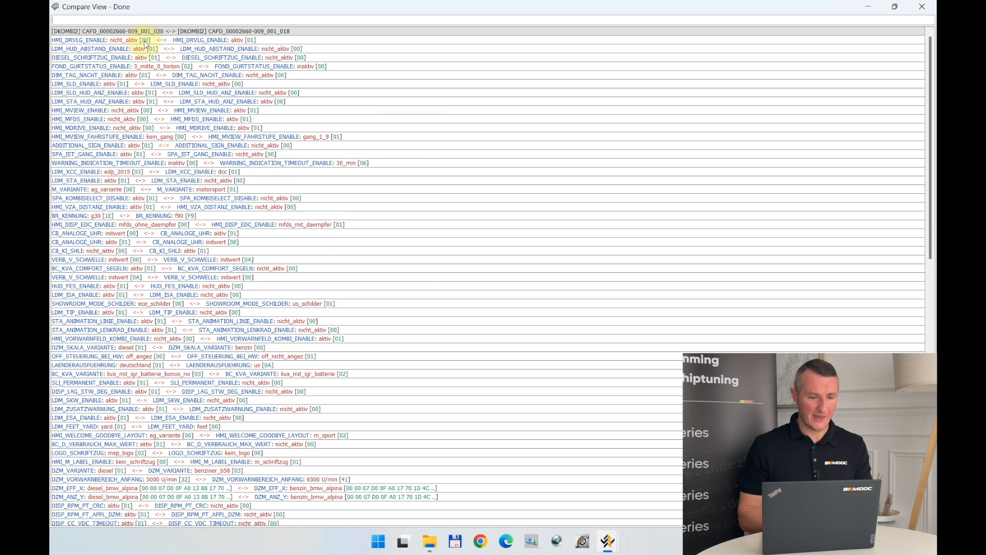
{"action": "left_click", "coordinate": [238, 41]}
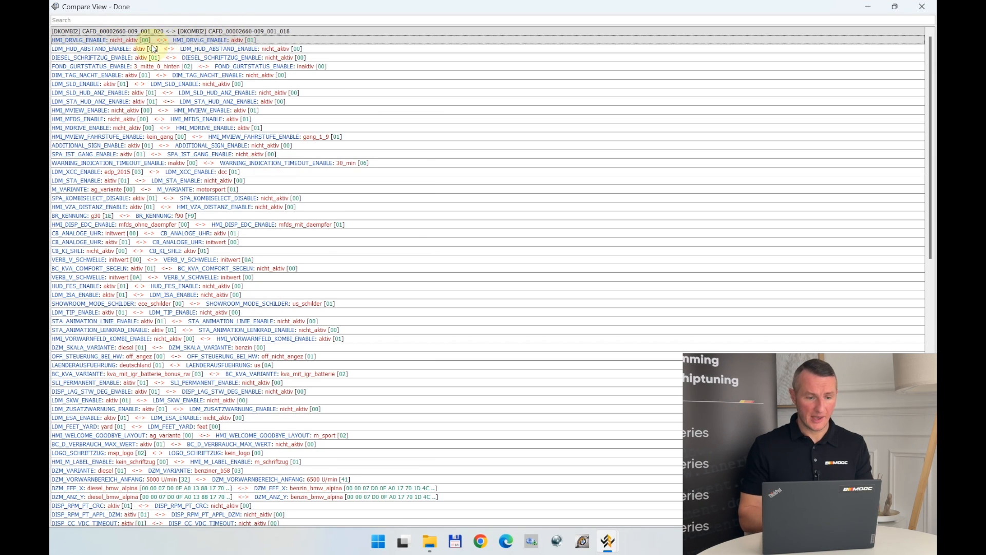
{"action": "left_click", "coordinate": [137, 49]}
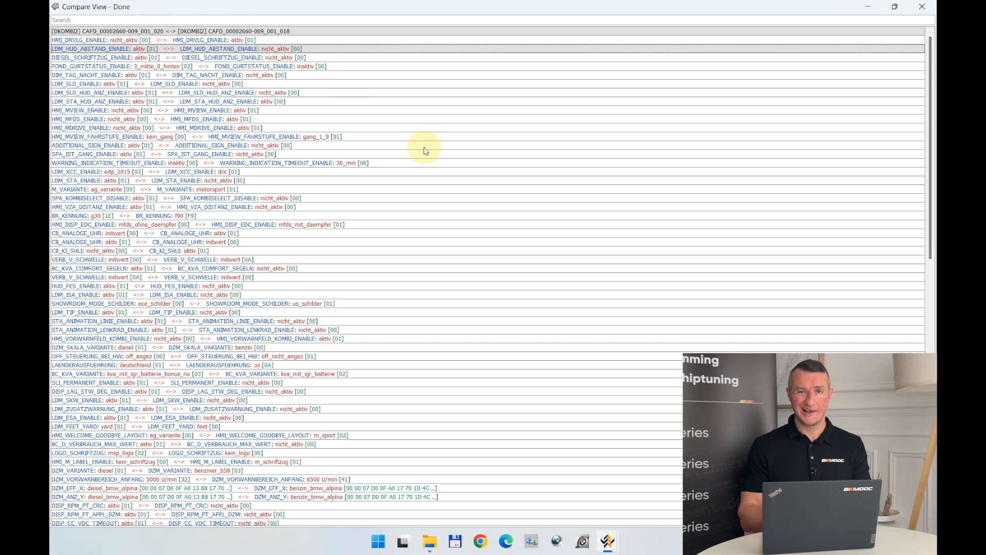
{"action": "scroll", "coordinate": [441, 214], "scroll_direction": "down", "scroll_amount": 14}
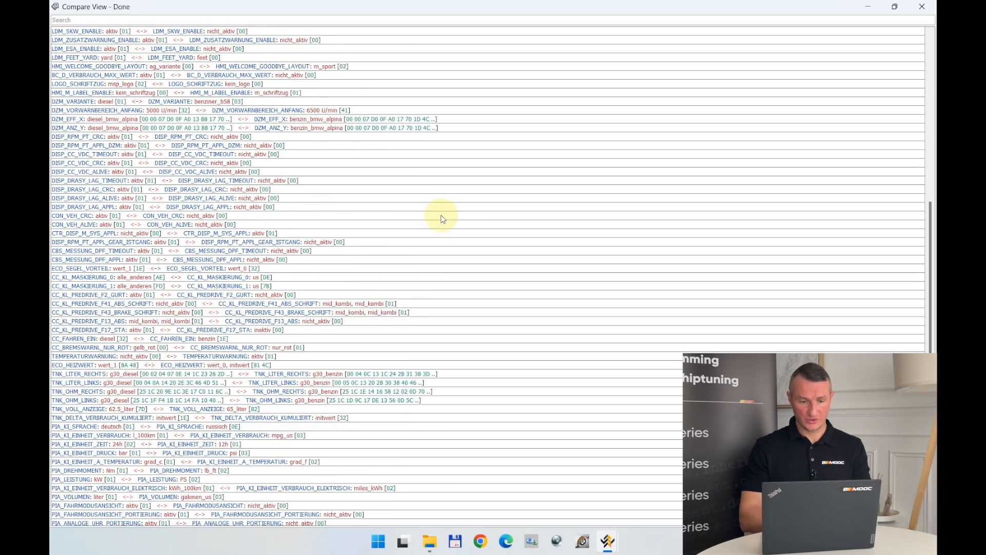
{"action": "scroll", "coordinate": [465, 224], "scroll_direction": "up", "scroll_amount": 14}
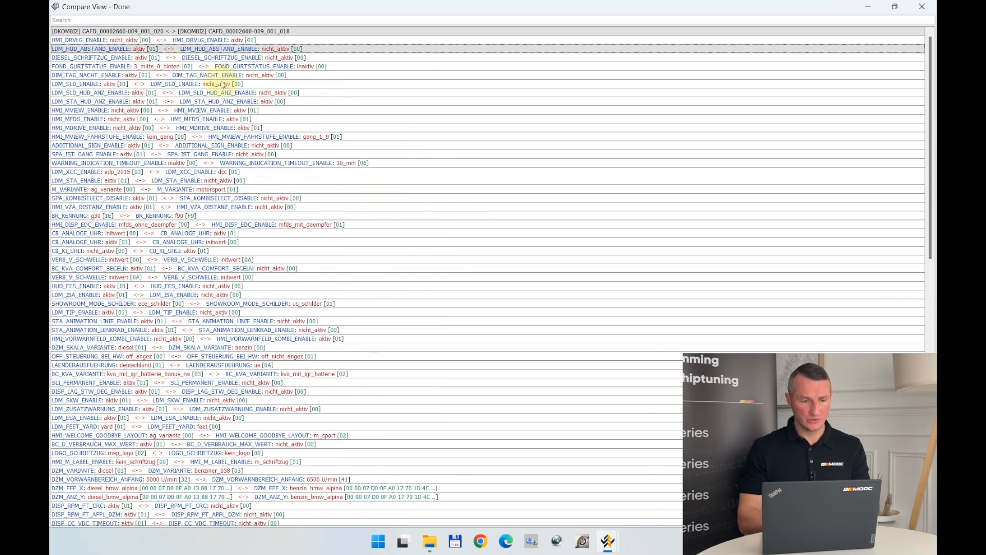
{"action": "left_click", "coordinate": [141, 59]}
{"action": "left_click", "coordinate": [135, 66]}
{"action": "left_click", "coordinate": [128, 75]}
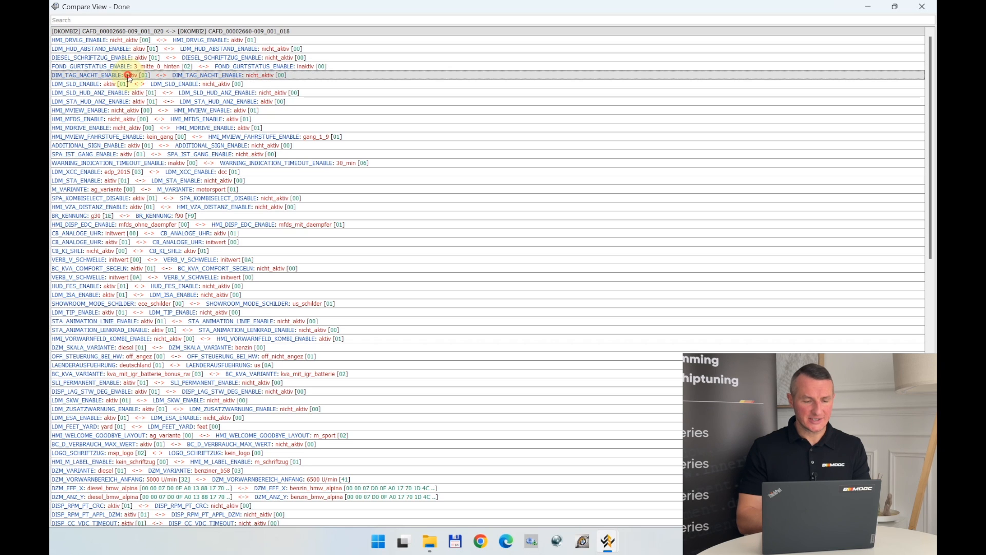
{"action": "left_click", "coordinate": [124, 86]}
{"action": "left_click", "coordinate": [126, 92]}
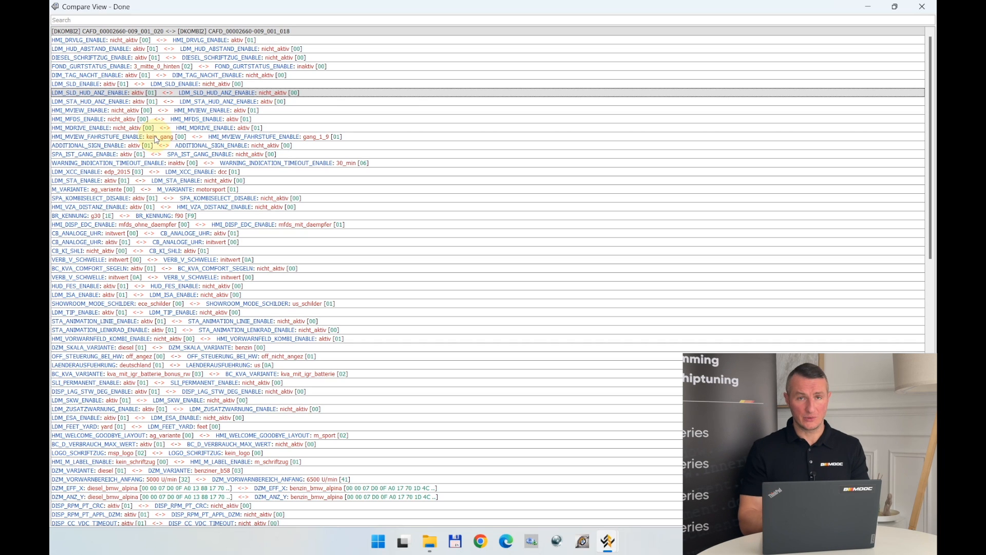
{"action": "left_click", "coordinate": [136, 101]}
{"action": "left_click", "coordinate": [137, 109]}
Review the rest of the difference list and the M cluster file's values for HMI_DRVLG_ENABLE and DIESEL_SCHRIFTZUG_ENABLE.
{"action": "scroll", "coordinate": [143, 156], "scroll_direction": "down", "scroll_amount": 2}
{"action": "scroll", "coordinate": [141, 162], "scroll_direction": "down", "scroll_amount": 15}
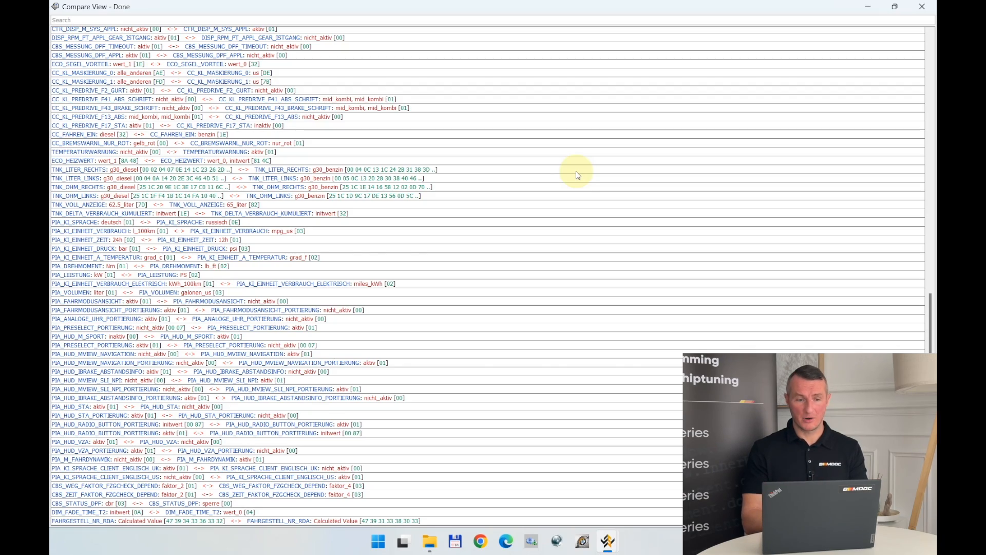
{"action": "scroll", "coordinate": [578, 175], "scroll_direction": "up", "scroll_amount": 10}
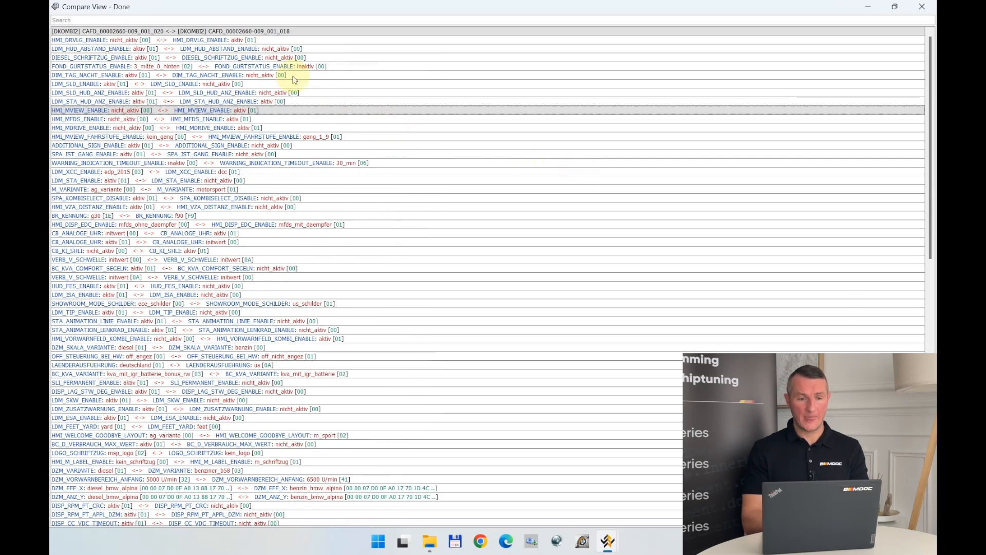
{"action": "left_click", "coordinate": [278, 40]}
{"action": "left_click", "coordinate": [285, 58]}
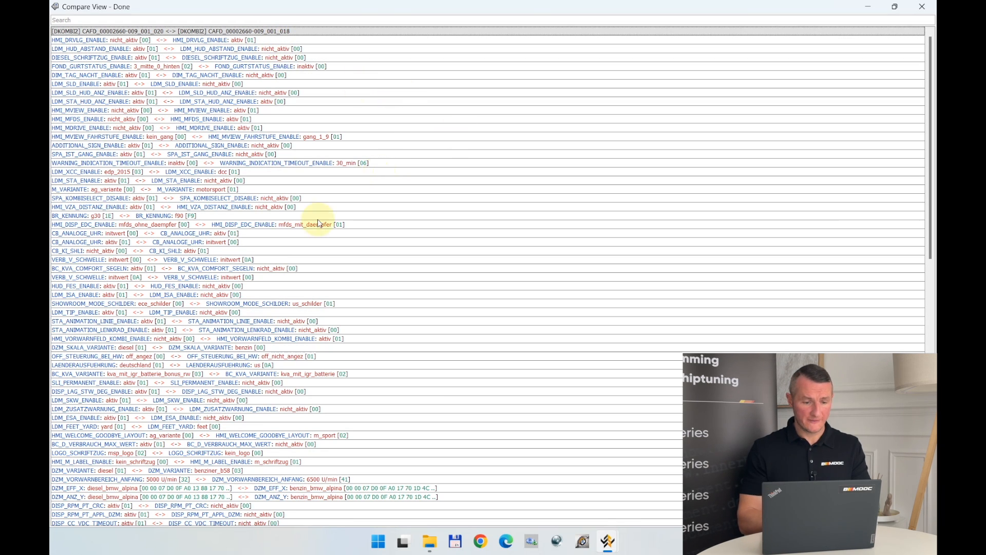
{"action": "scroll", "coordinate": [318, 220], "scroll_direction": "down", "scroll_amount": 10}
{"action": "scroll", "coordinate": [318, 223], "scroll_direction": "down", "scroll_amount": 12}
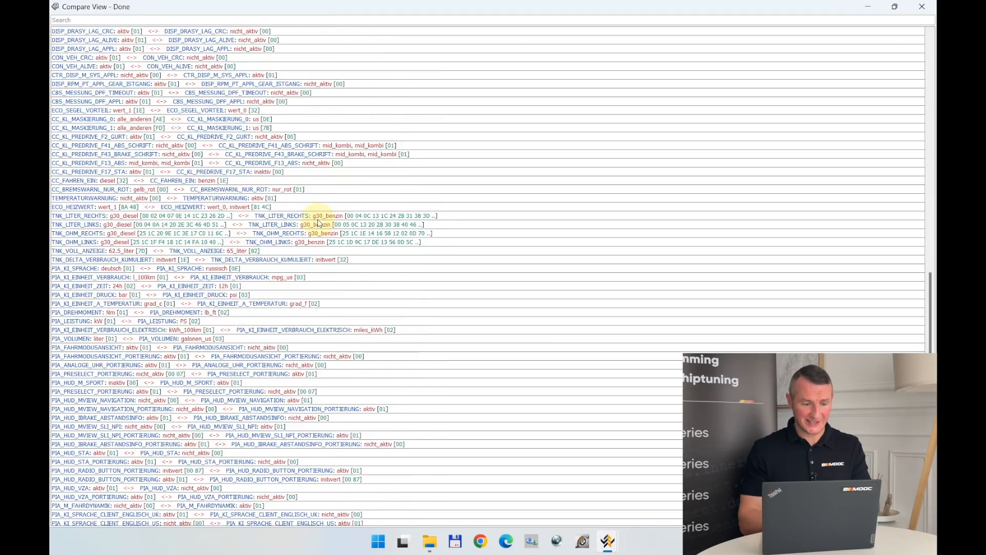
Select all coding differences in the comparison and send the second file's values to Cheat Sheet Maker.
{"action": "scroll", "coordinate": [318, 223], "scroll_direction": "up", "scroll_amount": 20}
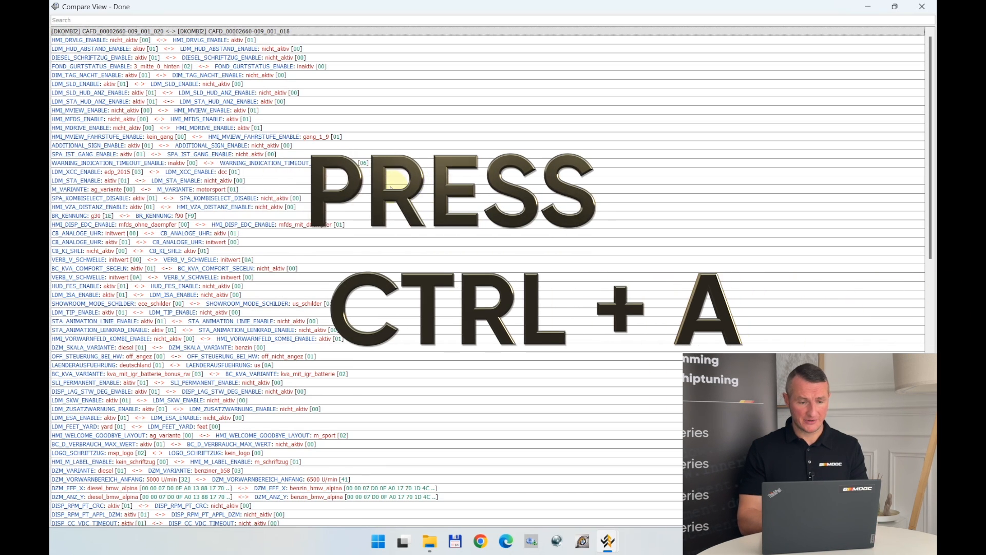
{"action": "key", "text": "ctrl+a"}
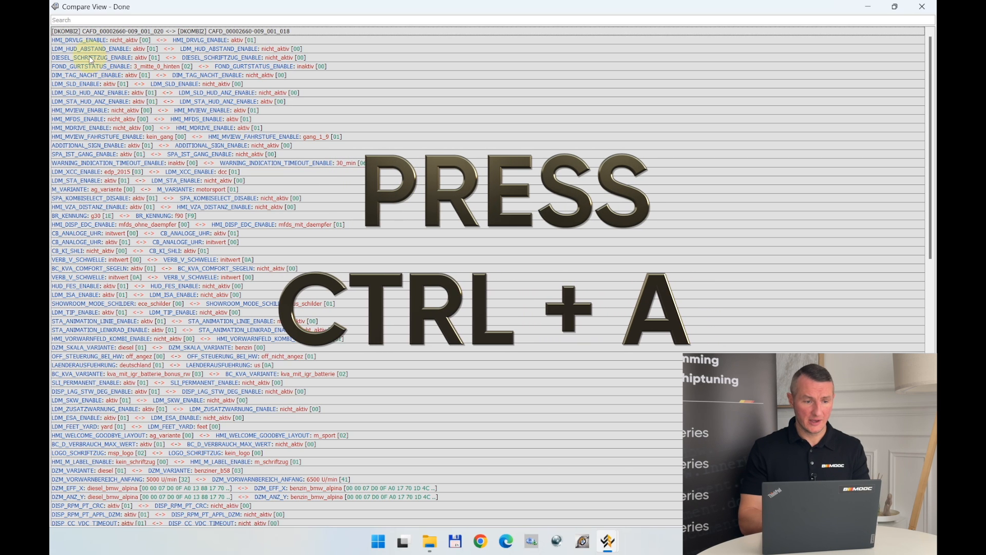
{"action": "right_click", "coordinate": [72, 51]}
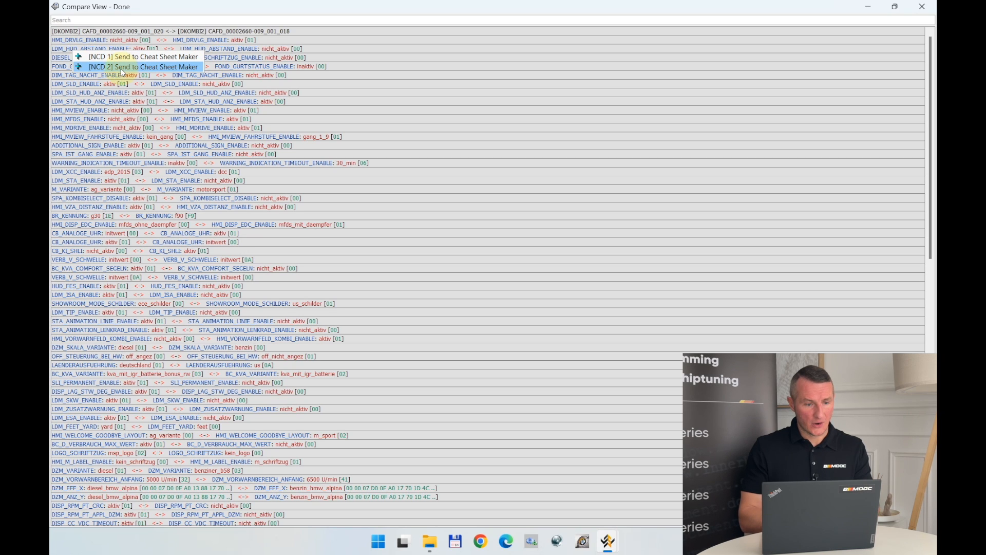
{"action": "left_click", "coordinate": [108, 68]}
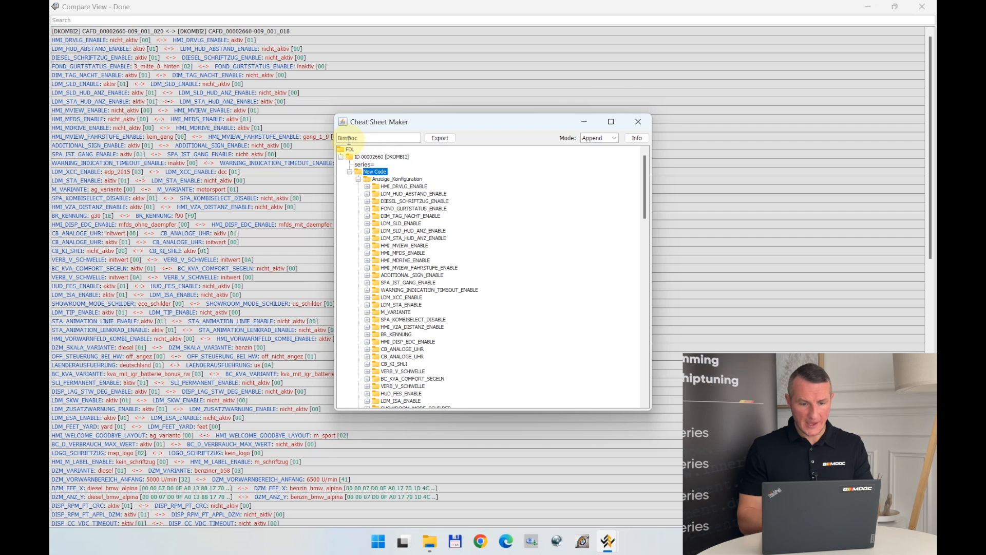
Rename the new code entry as "M cluster to non M bmw gasoline Step 1".
{"action": "left_click", "coordinate": [374, 171]}
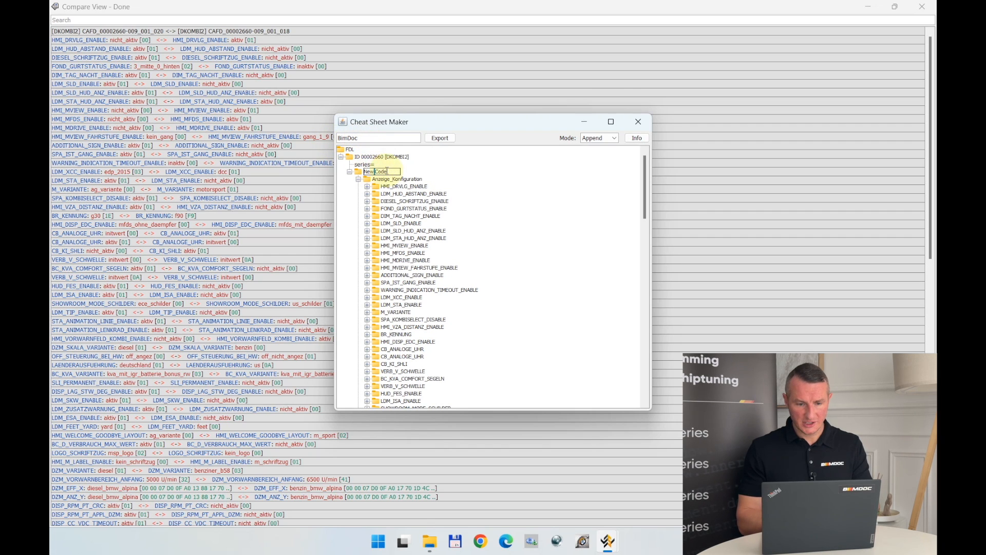
{"action": "left_click_drag", "start_coordinate": [390, 171], "coordinate": [349, 175]}
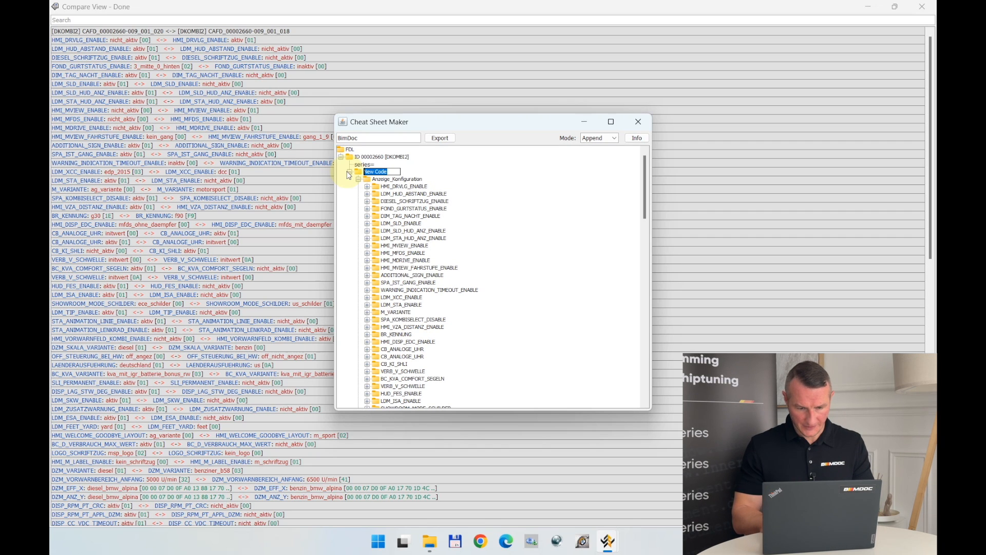
{"action": "type", "text": "M cluster"}
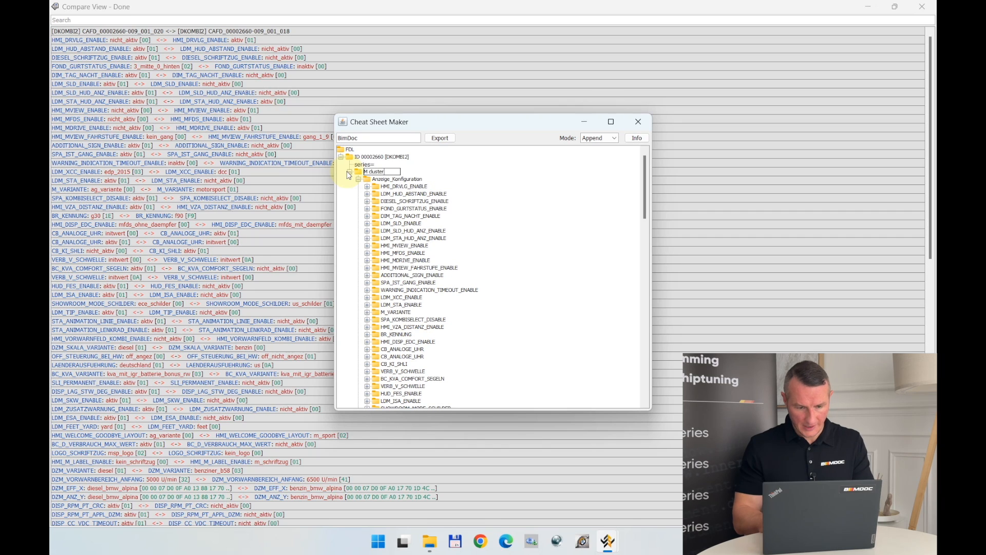
{"action": "type", "text": " to n"}
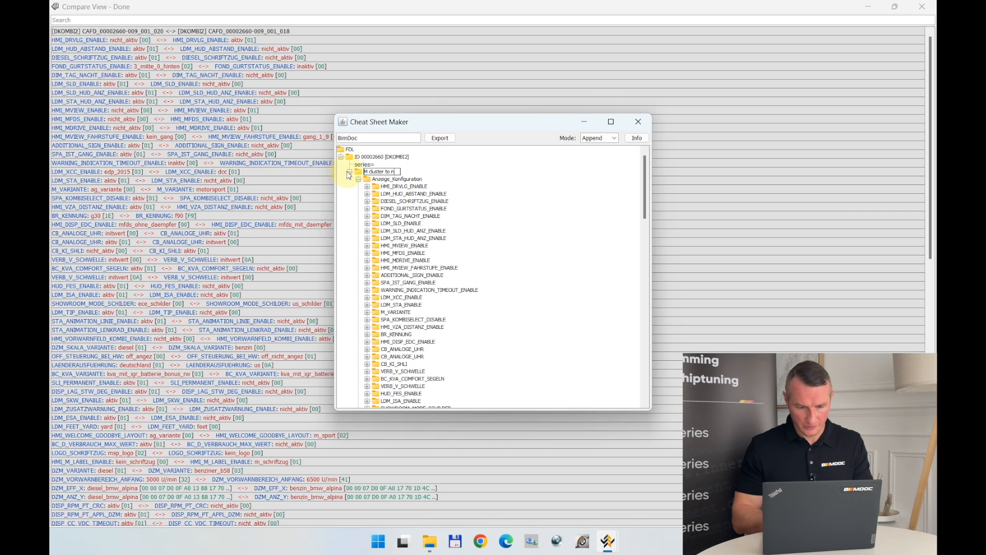
{"action": "type", "text": "on M bmw"}
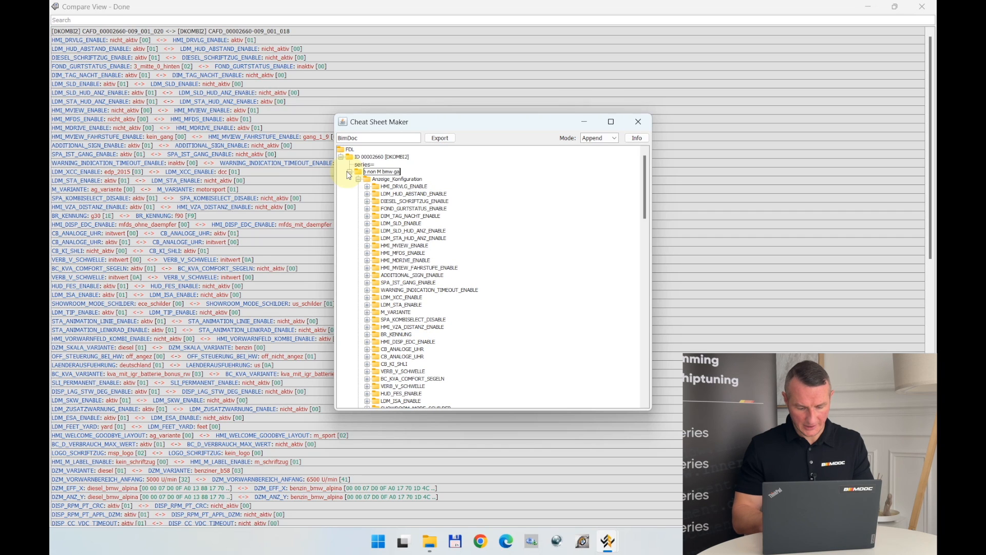
{"action": "type", "text": " gasoline"}
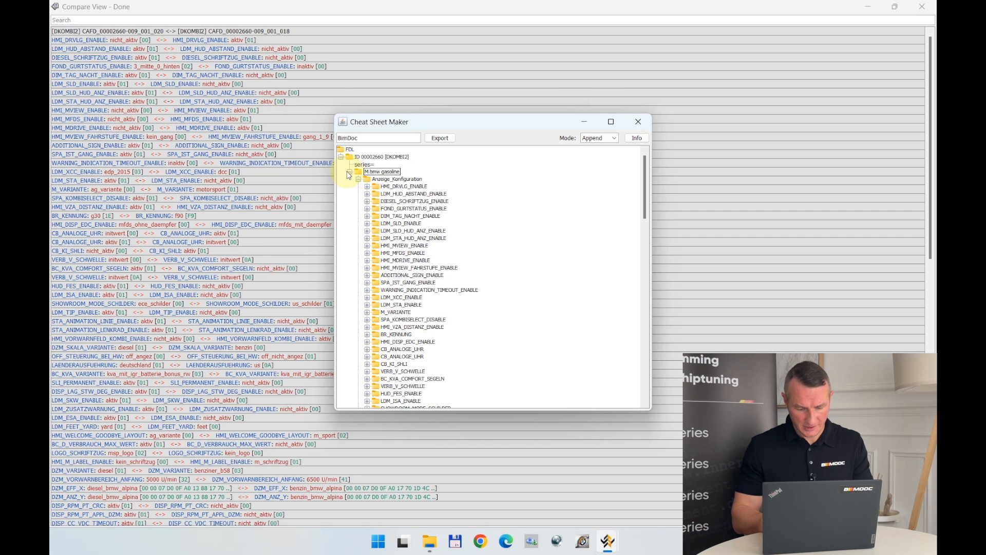
{"action": "type", "text": " Ste"}
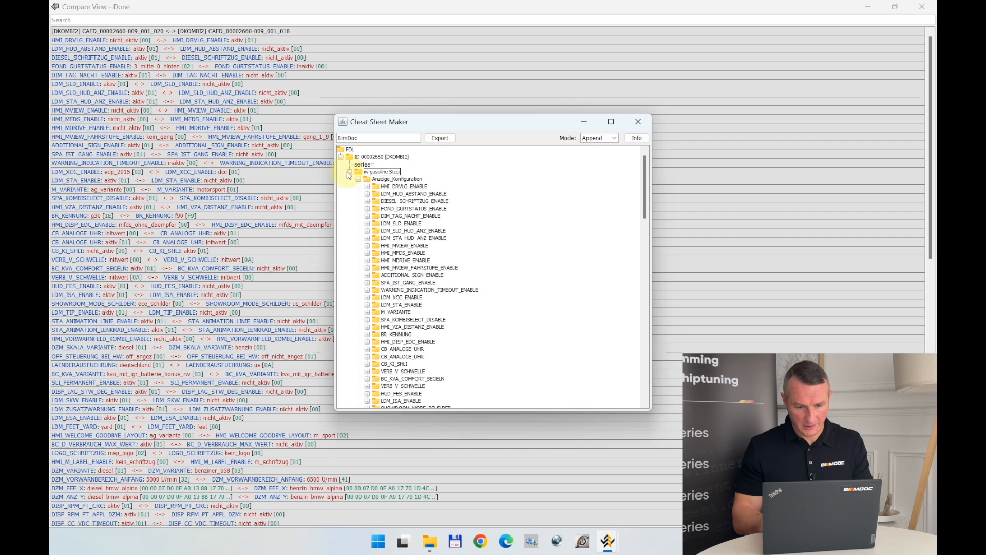
{"action": "type", "text": "p"}
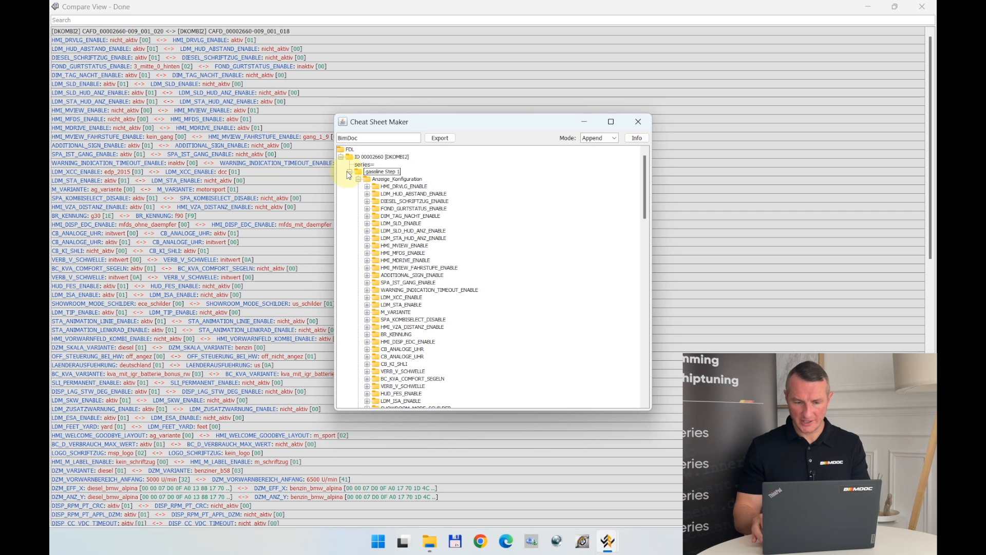
{"action": "key", "text": "Return"}
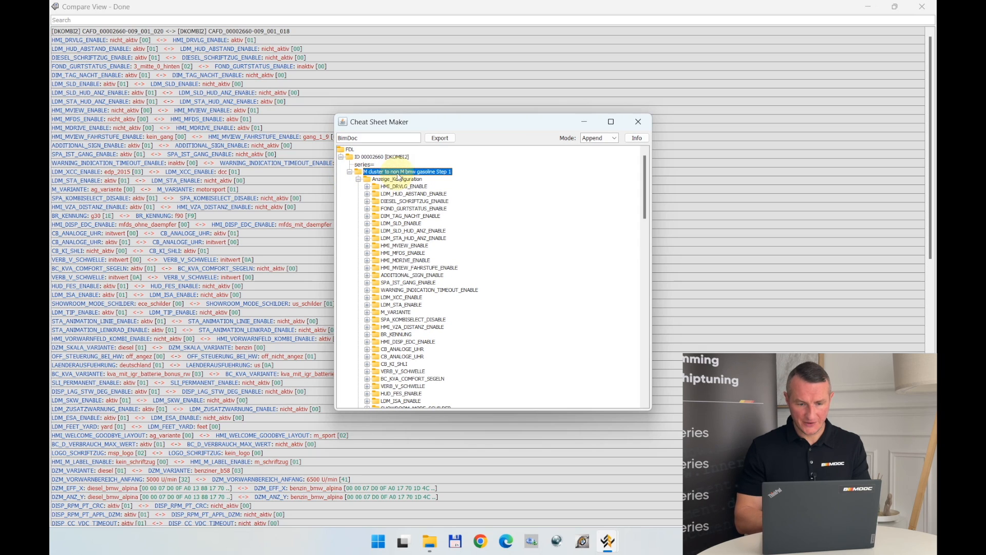
Export the gasoline Step 1 code in Append mode to the BimDoc cheat sheet and close Cheat Sheet Maker.
{"action": "left_click", "coordinate": [441, 139]}
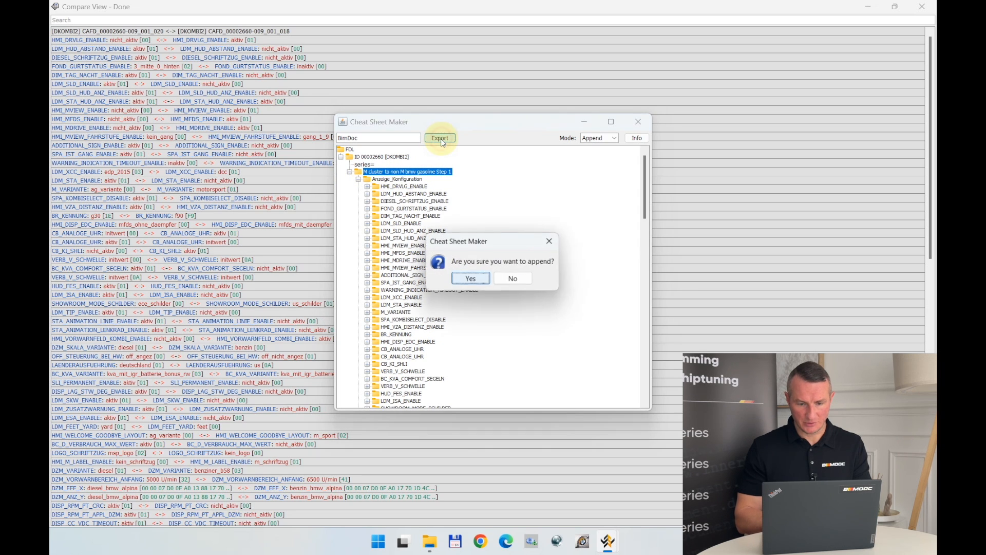
{"action": "left_click", "coordinate": [471, 279]}
{"action": "left_click", "coordinate": [490, 285]}
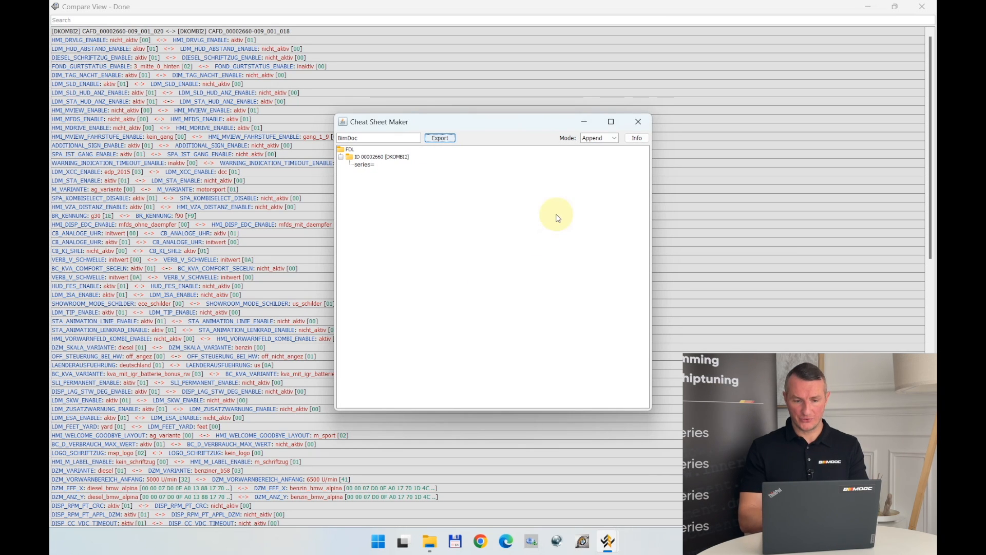
{"action": "left_click", "coordinate": [637, 123]}
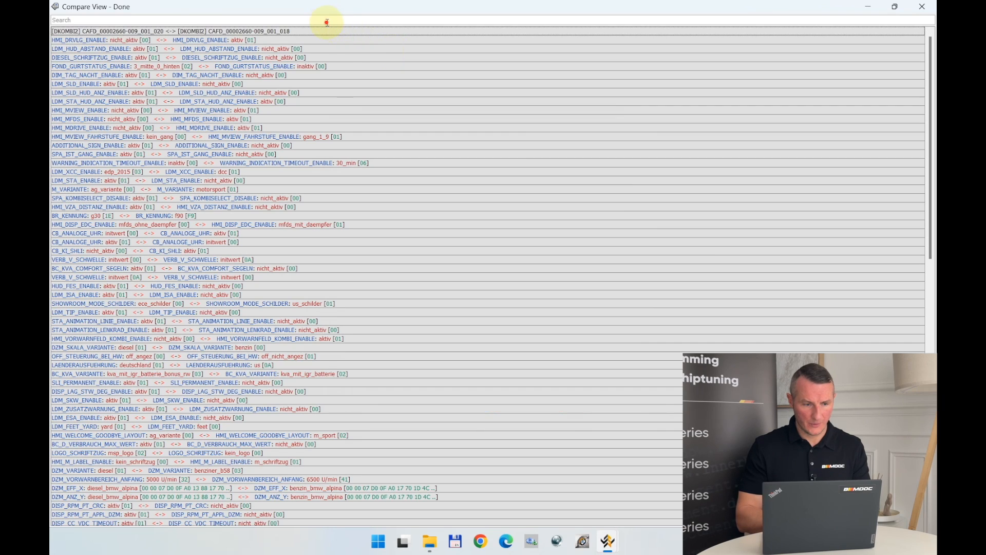
Filter the comparison list for entries containing "diesel".
{"action": "left_click", "coordinate": [327, 21]}
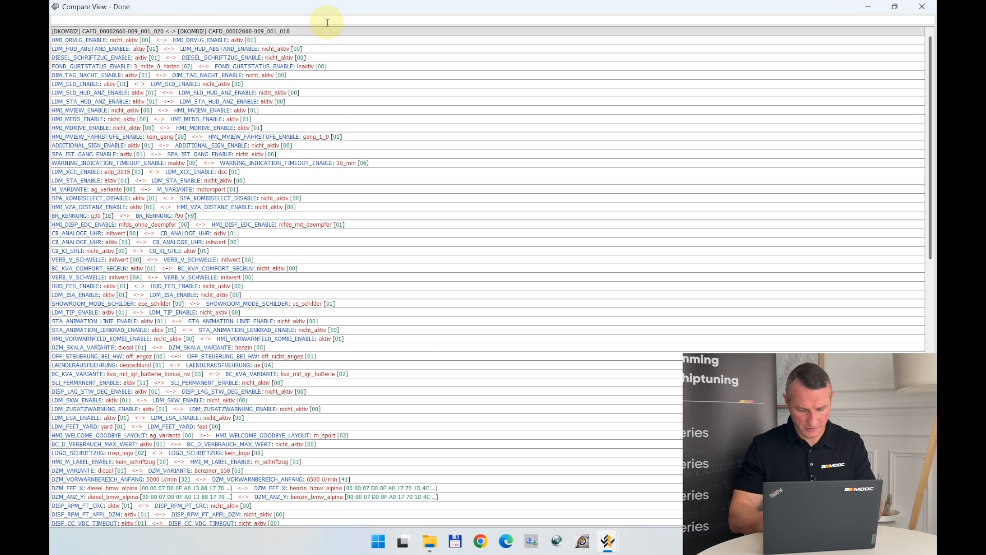
{"action": "type", "text": "deie"}
{"action": "key", "text": "BackSpace"}
{"action": "key", "text": "BackSpace"}
{"action": "key", "text": "BackSpace"}
{"action": "key", "text": "BackSpace"}
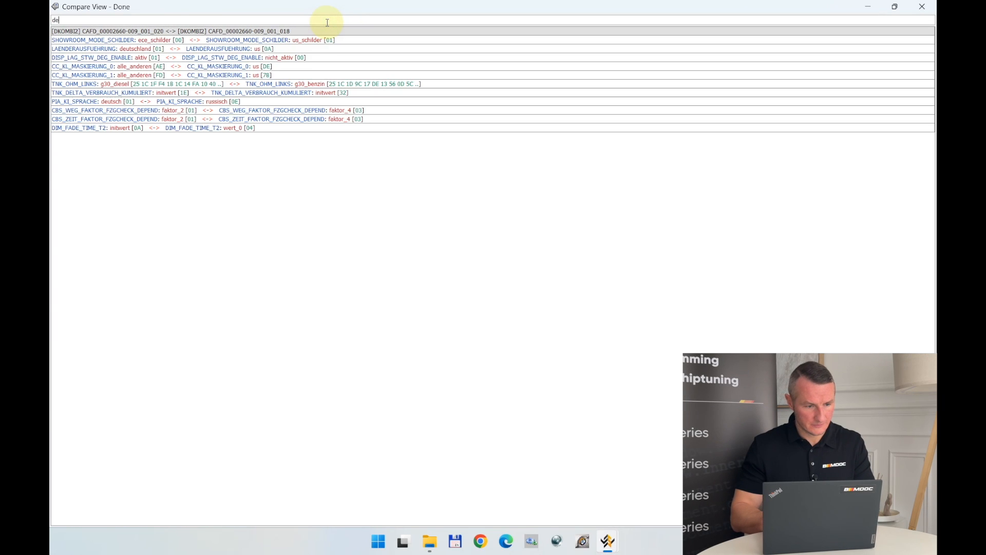
{"action": "key", "text": "BackSpace"}
{"action": "type", "text": "iesel"}
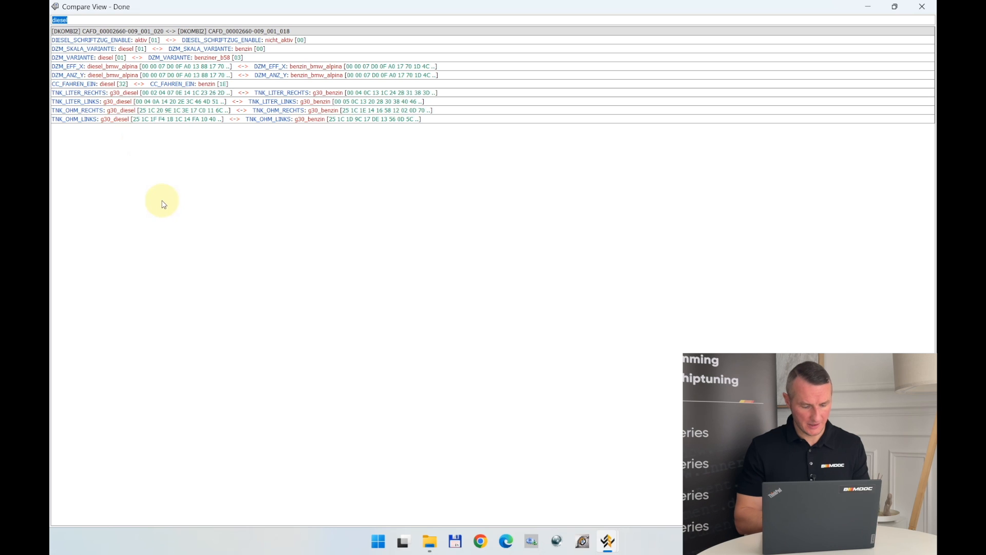
Select all the filtered diesel entries and send the first file's values to Cheat Sheet Maker.
{"action": "key", "text": "ctrl+a"}
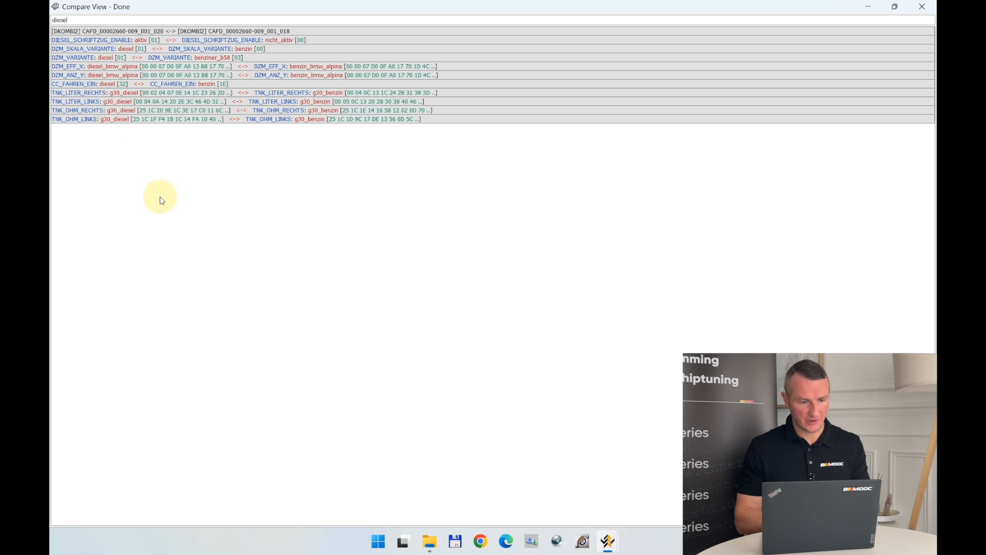
{"action": "right_click", "coordinate": [116, 104]}
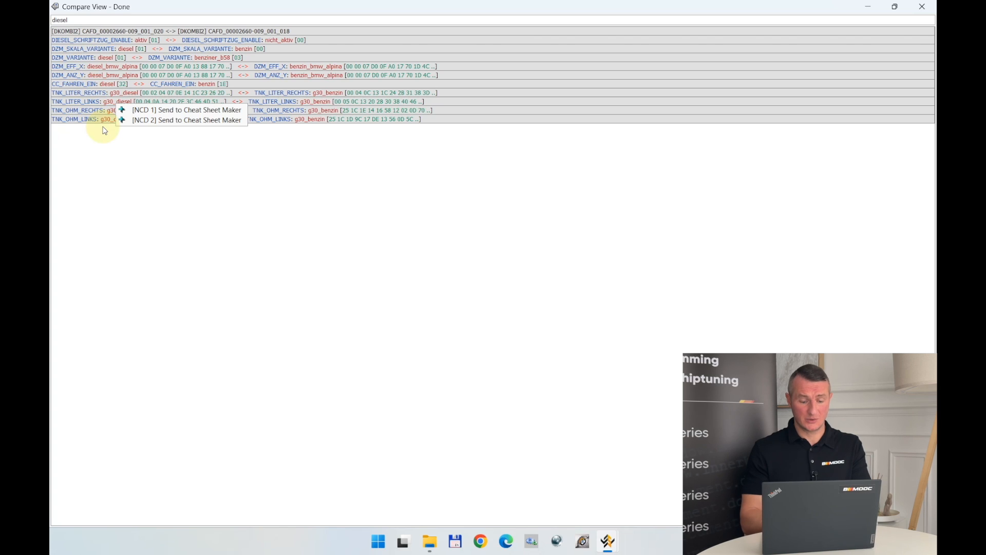
{"action": "left_click", "coordinate": [173, 111]}
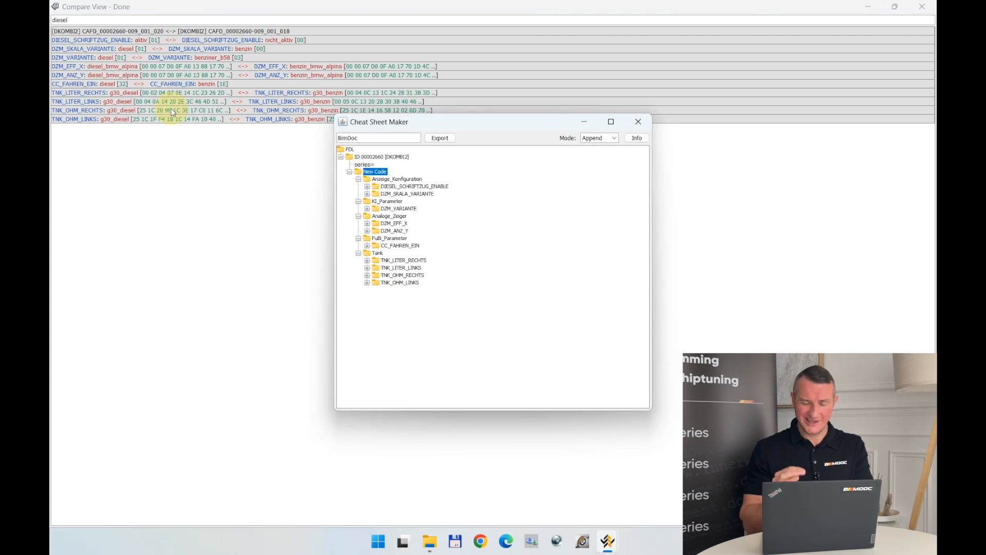
Rename the new code entry as "M cluster to non M BMW diesel Step 2".
{"action": "left_click", "coordinate": [375, 172]}
{"action": "type", "text": "M du"}
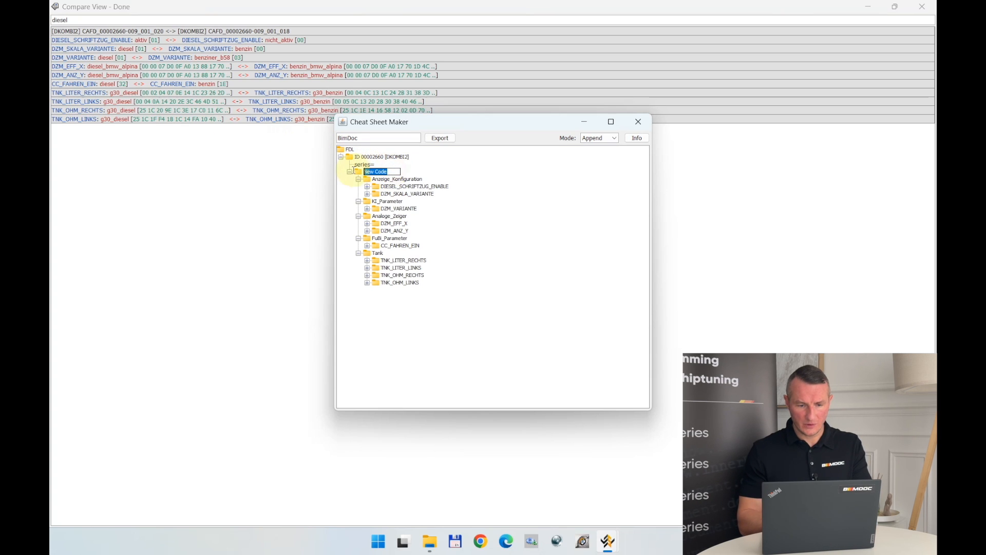
{"action": "type", "text": "ster"}
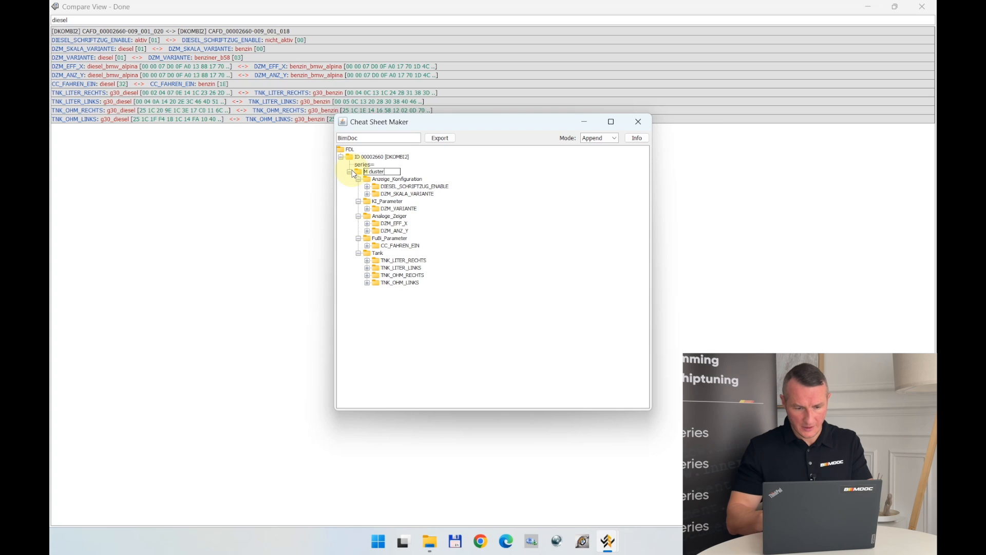
{"action": "type", "text": " to"}
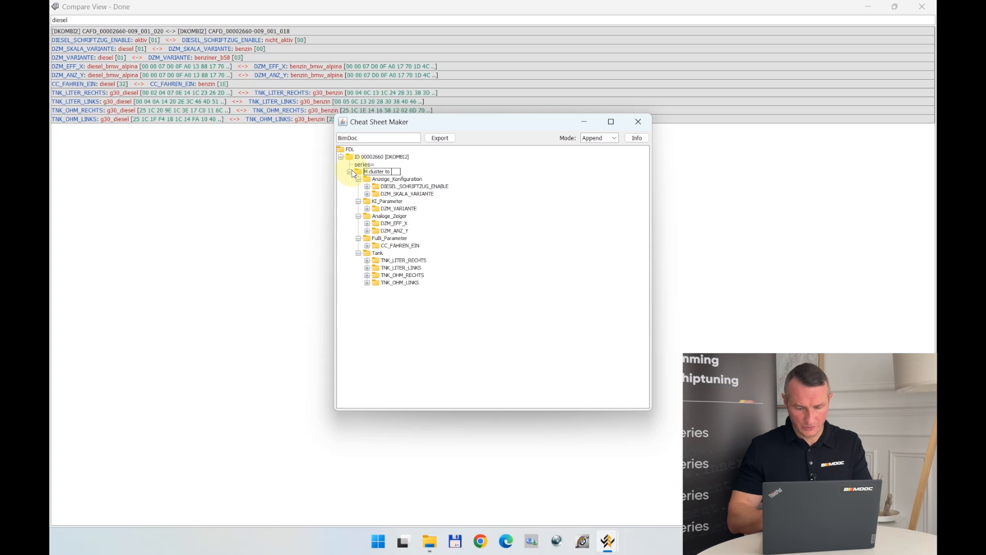
{"action": "type", "text": " non M BMW"}
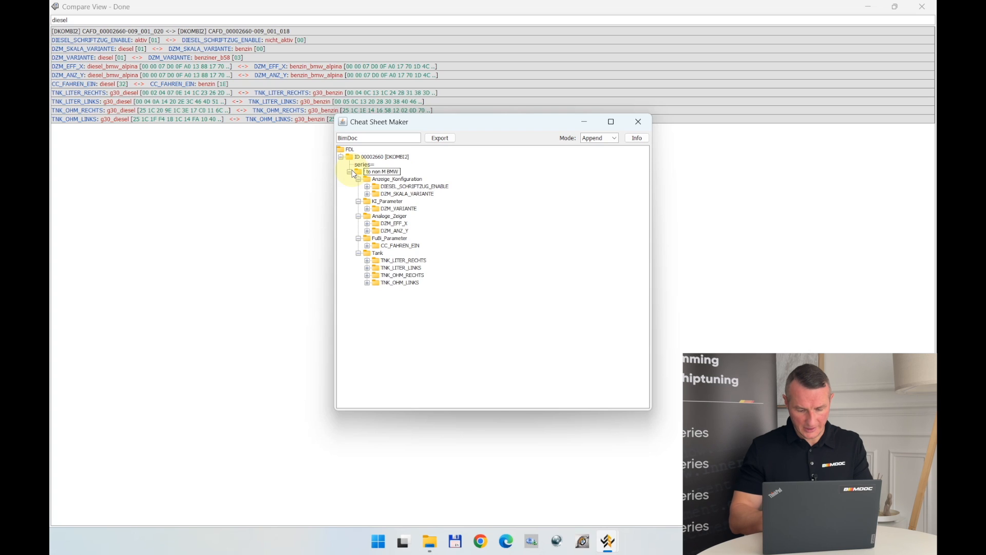
{"action": "type", "text": " diesel Step 2"}
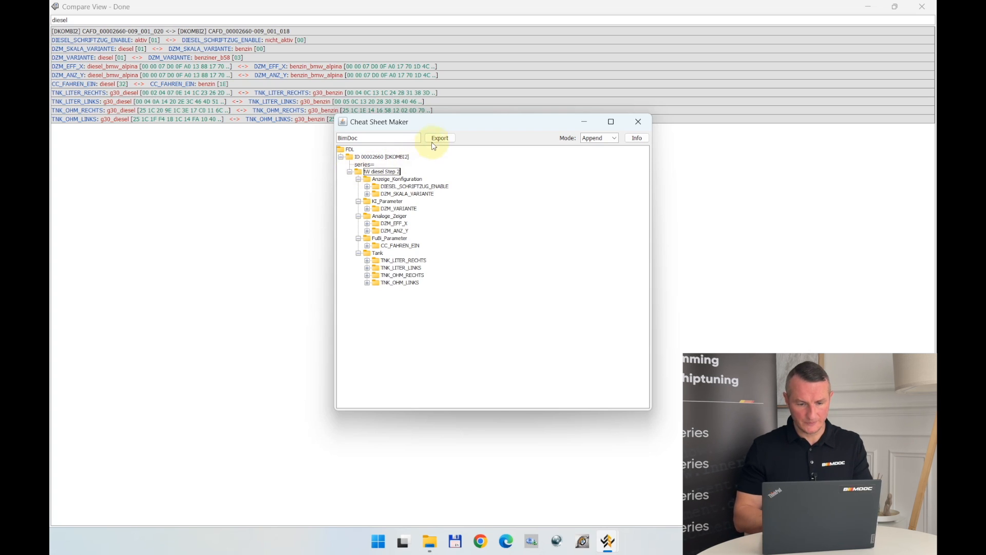
{"action": "key", "text": "Return"}
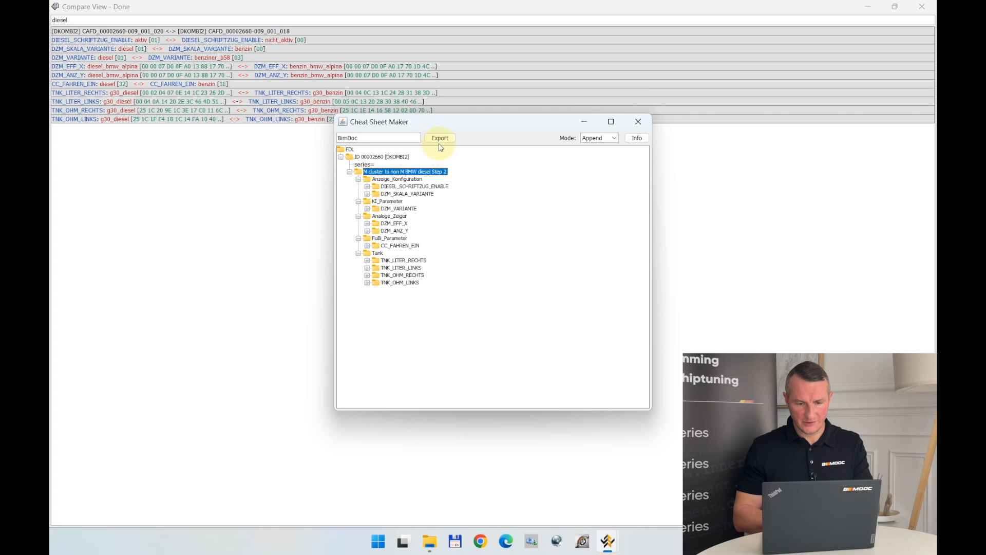
Export the diesel Step 2 code in Append mode to the BimDoc cheat sheet, closing Cheat Sheet Maker and the comparison.
{"action": "left_click", "coordinate": [439, 140]}
{"action": "left_click", "coordinate": [470, 279]}
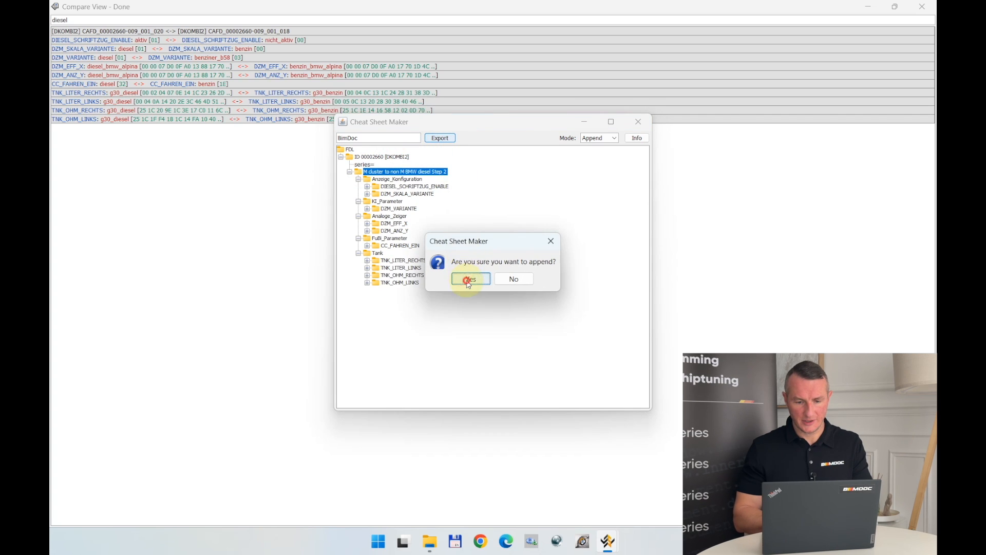
{"action": "left_click", "coordinate": [499, 282]}
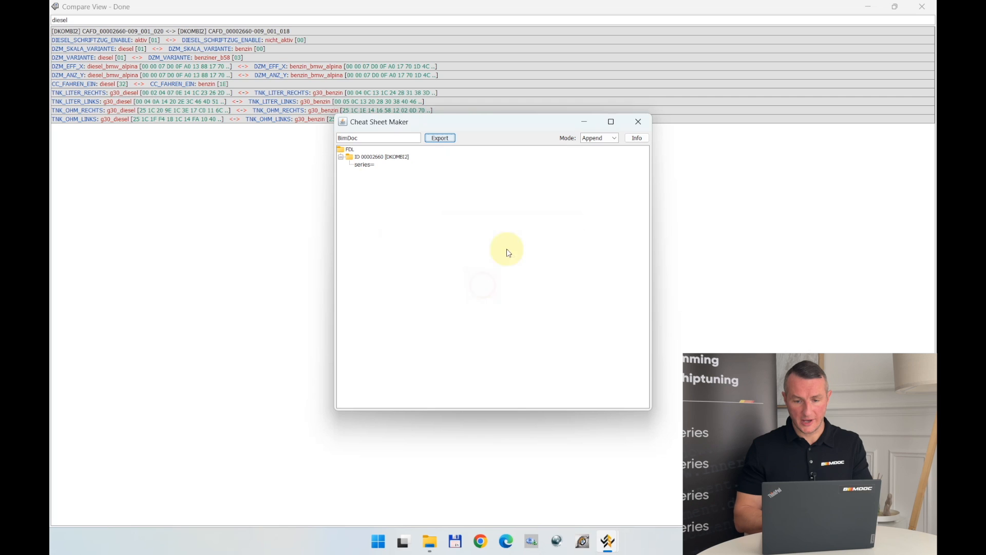
{"action": "left_click", "coordinate": [637, 122]}
{"action": "left_click", "coordinate": [922, 7]}
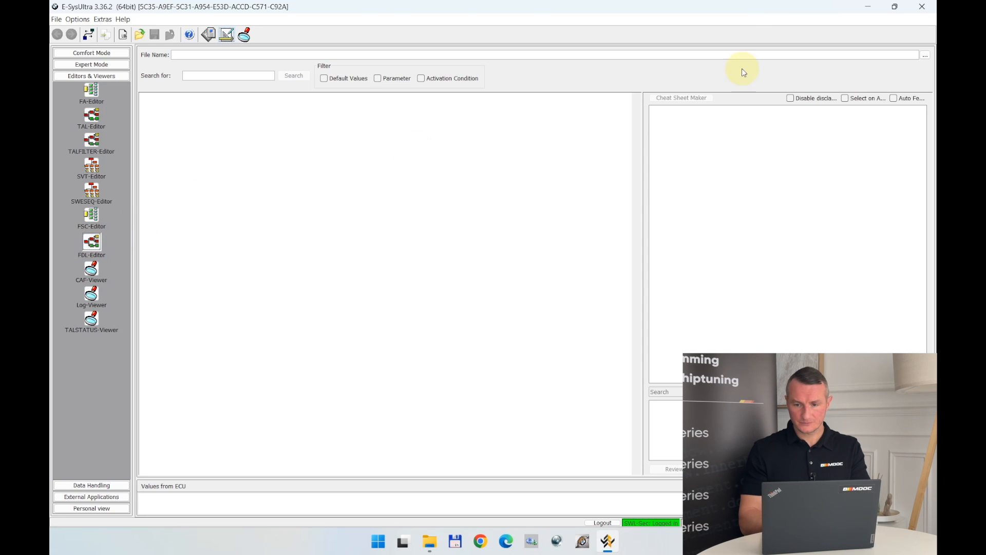
Open CAFD_00002660_009_001_020.ncd from the DKOMBI2 [60] NCD folder of the G30 2017 530d B57 in M Cluster retrofit.
{"action": "left_click", "coordinate": [924, 55]}
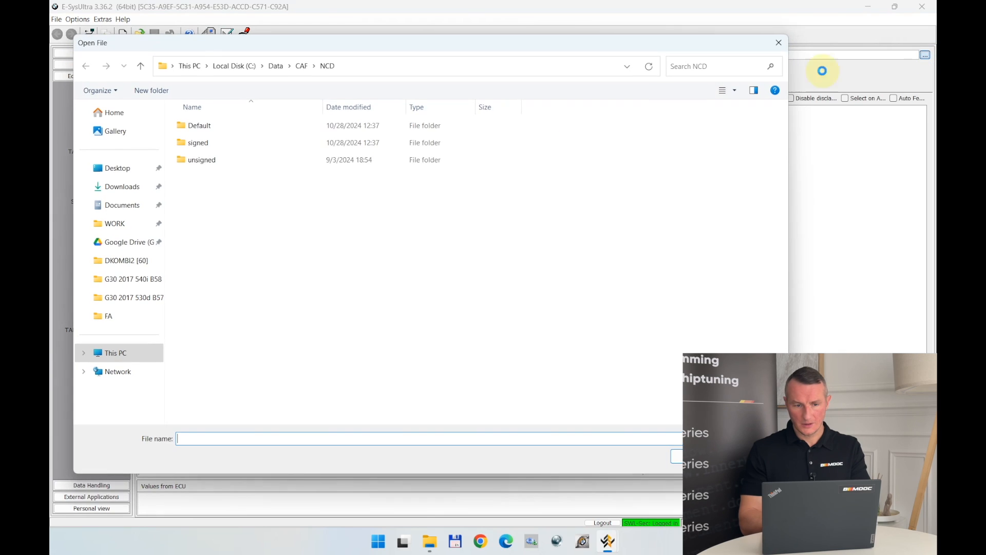
{"action": "left_click", "coordinate": [119, 171]}
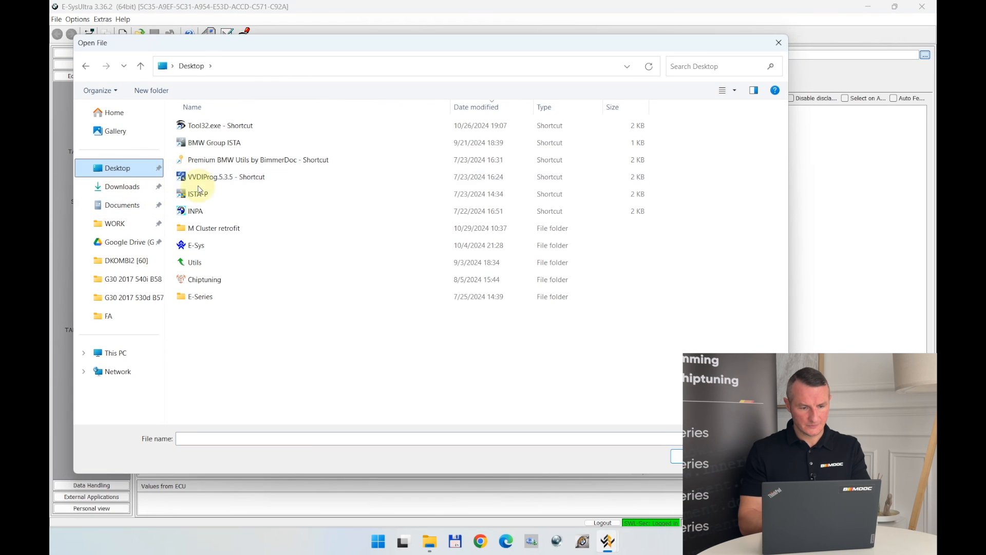
{"action": "double_click", "coordinate": [198, 229]}
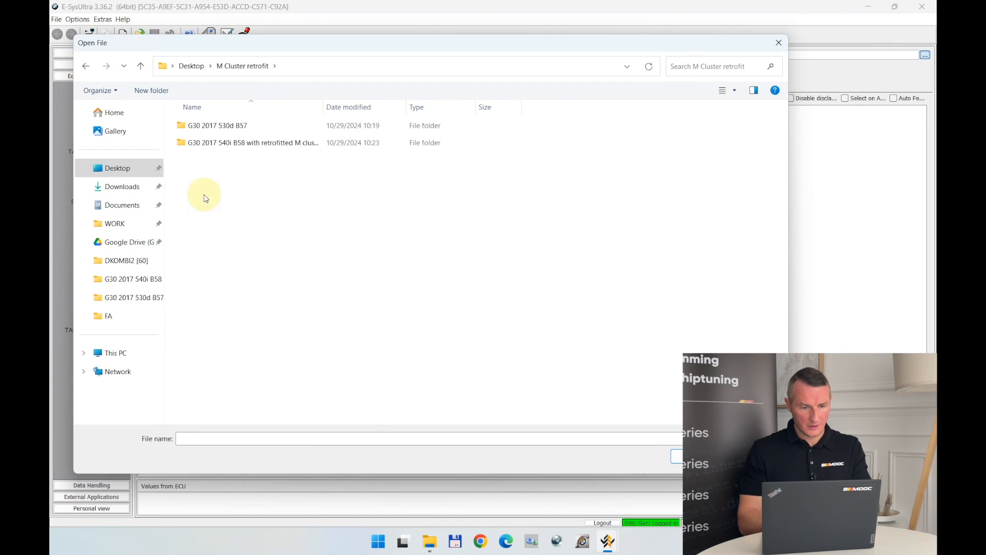
{"action": "double_click", "coordinate": [217, 127]}
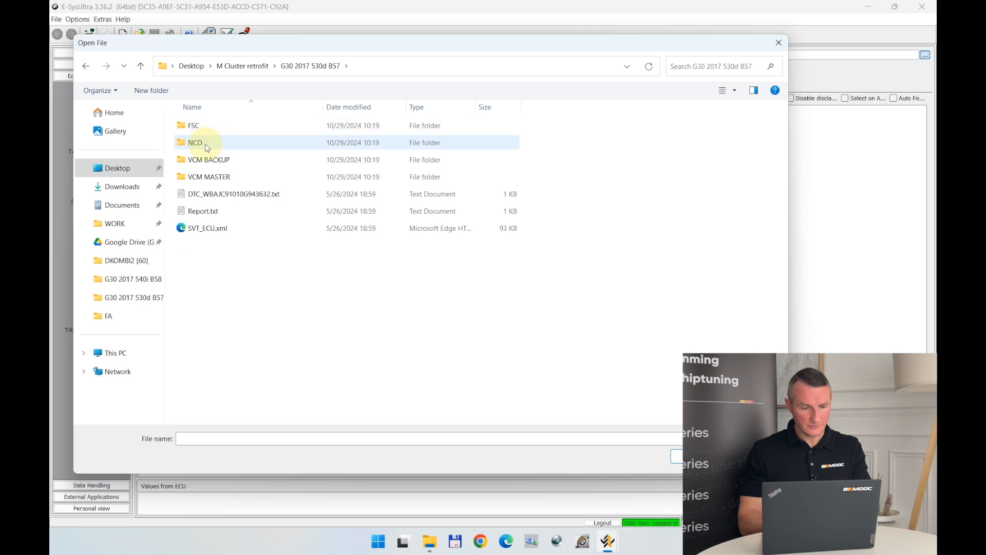
{"action": "double_click", "coordinate": [207, 146]}
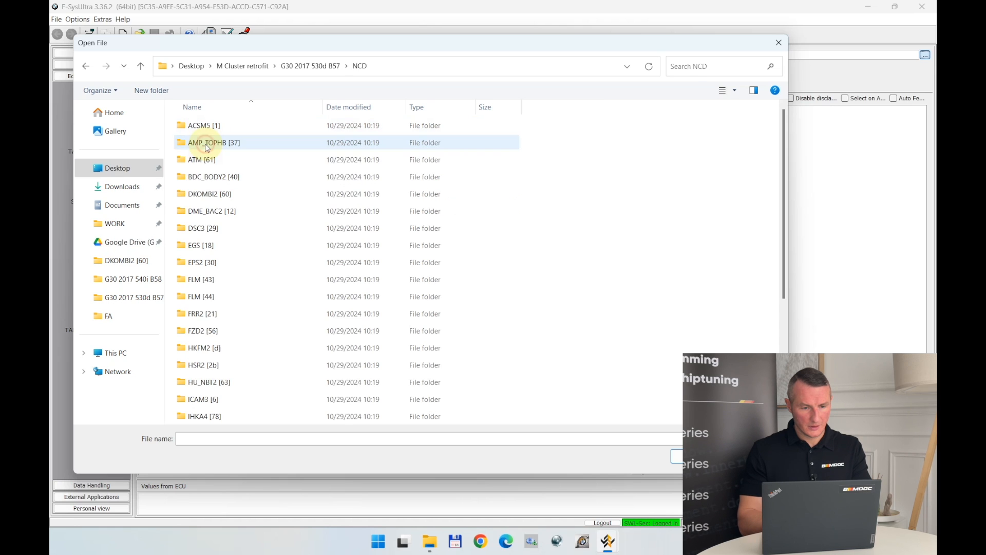
{"action": "double_click", "coordinate": [218, 198]}
{"action": "double_click", "coordinate": [225, 128]}
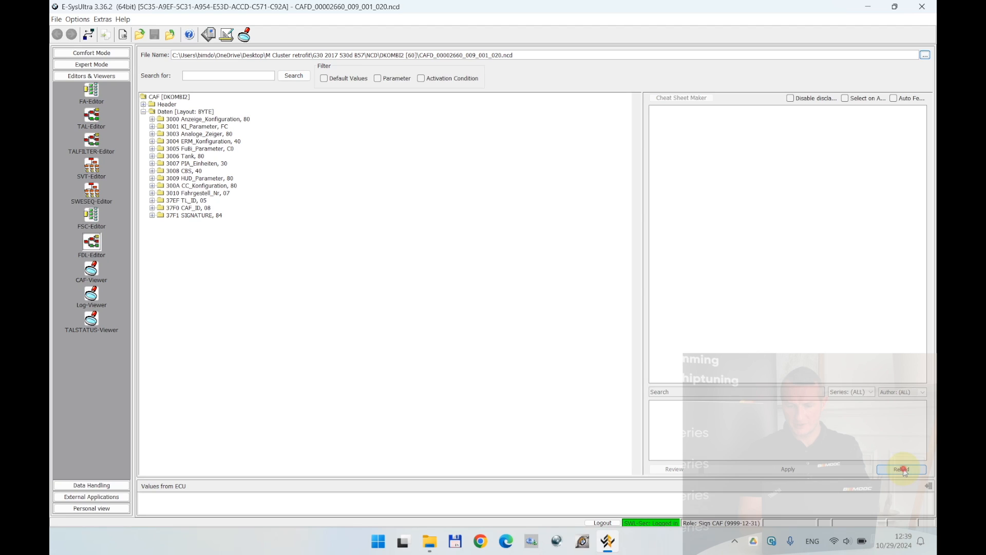
Reload the cheat sheets and filter the code list by the author BimDoc.
{"action": "left_click", "coordinate": [903, 470]}
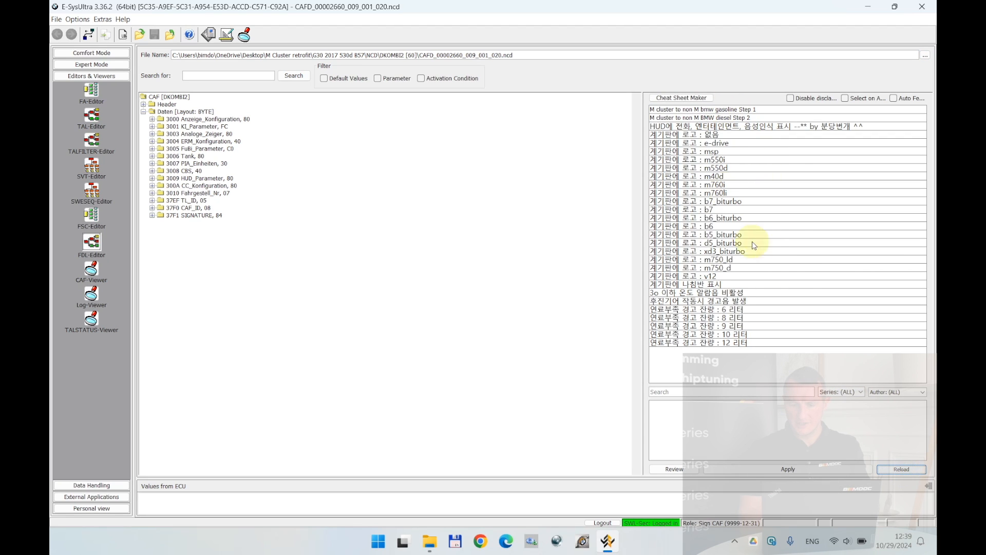
{"action": "left_click", "coordinate": [882, 393]}
{"action": "left_click", "coordinate": [886, 408]}
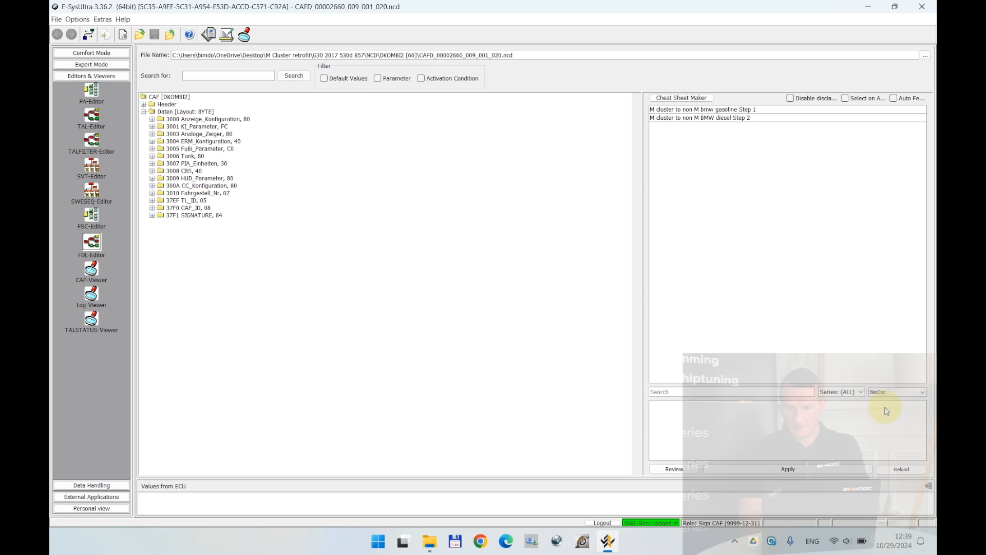
Review the current and new values of the "M cluster to non M bmw gasoline Step 1" code, closing the review when done.
{"action": "left_click", "coordinate": [677, 110]}
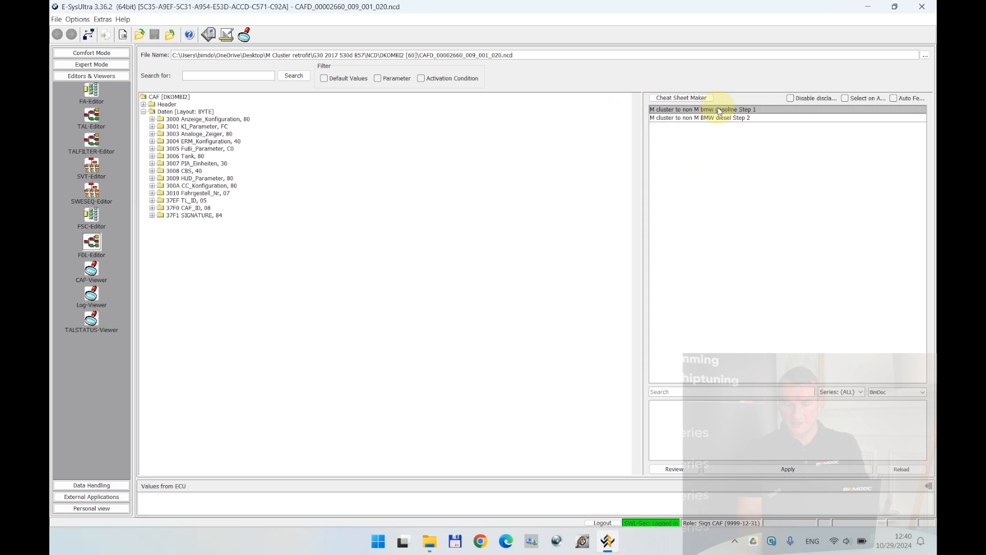
{"action": "left_click", "coordinate": [674, 468]}
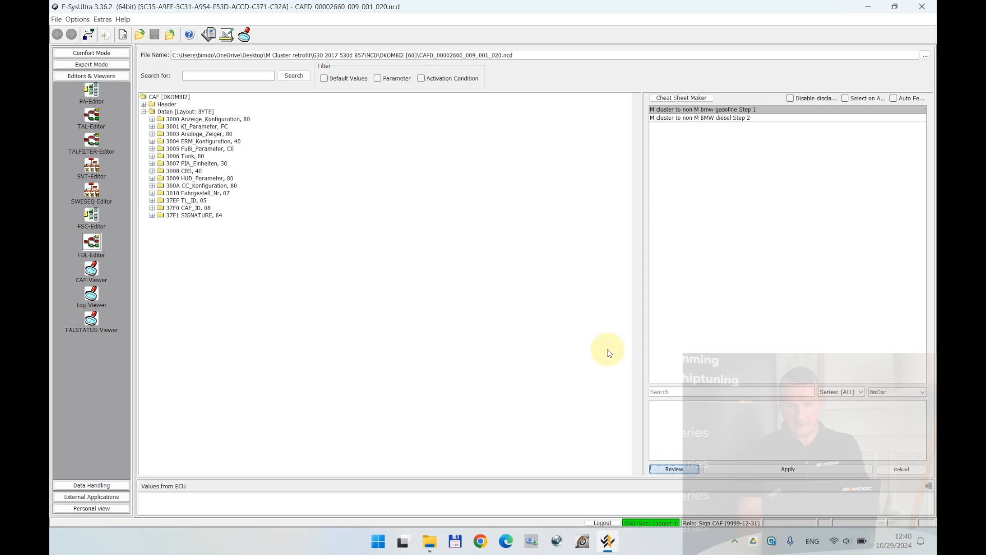
{"action": "scroll", "coordinate": [450, 279], "scroll_direction": "down", "scroll_amount": 10}
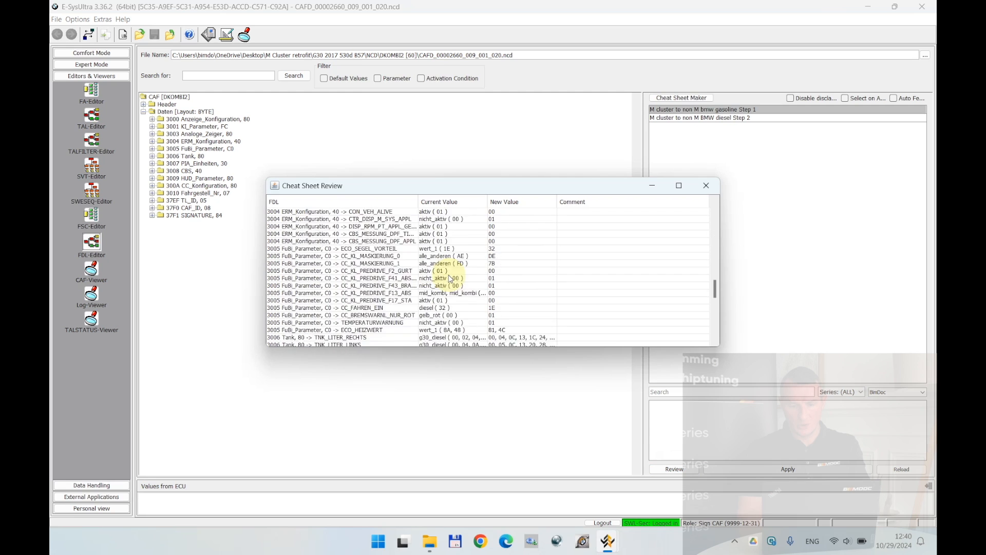
{"action": "scroll", "coordinate": [451, 279], "scroll_direction": "down", "scroll_amount": 10}
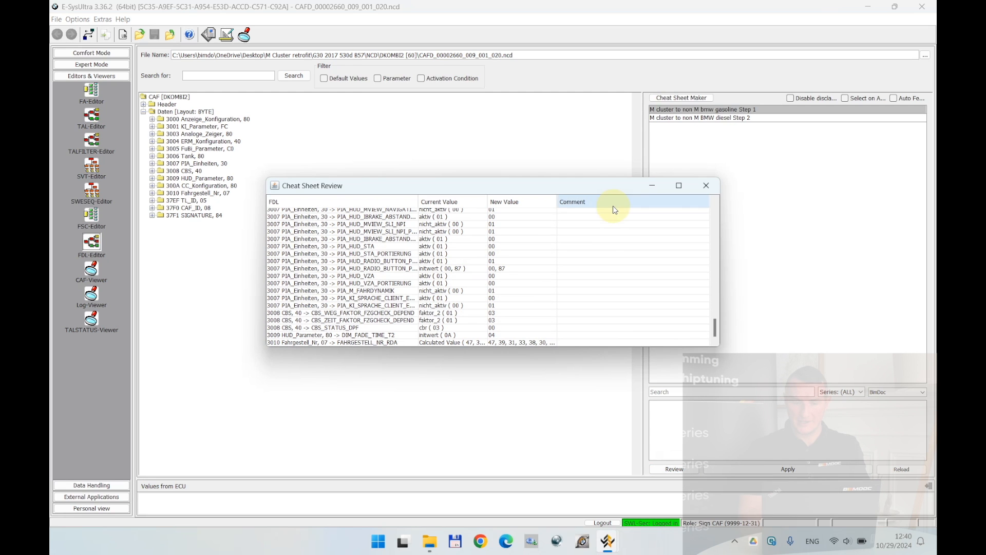
{"action": "left_click", "coordinate": [703, 185]}
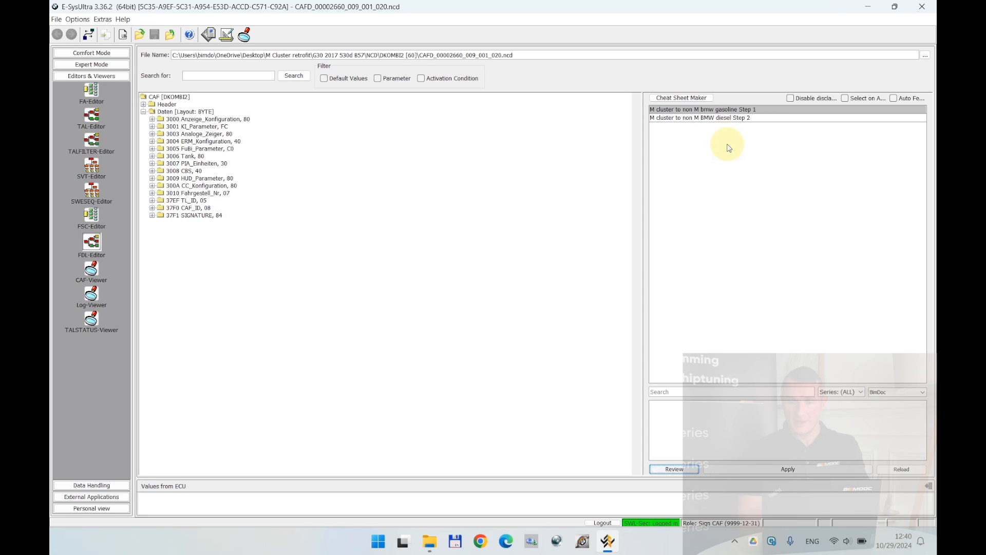
Review the value changes of the "M cluster to non M BMW diesel Step 2" code and close the review.
{"action": "left_click", "coordinate": [718, 118]}
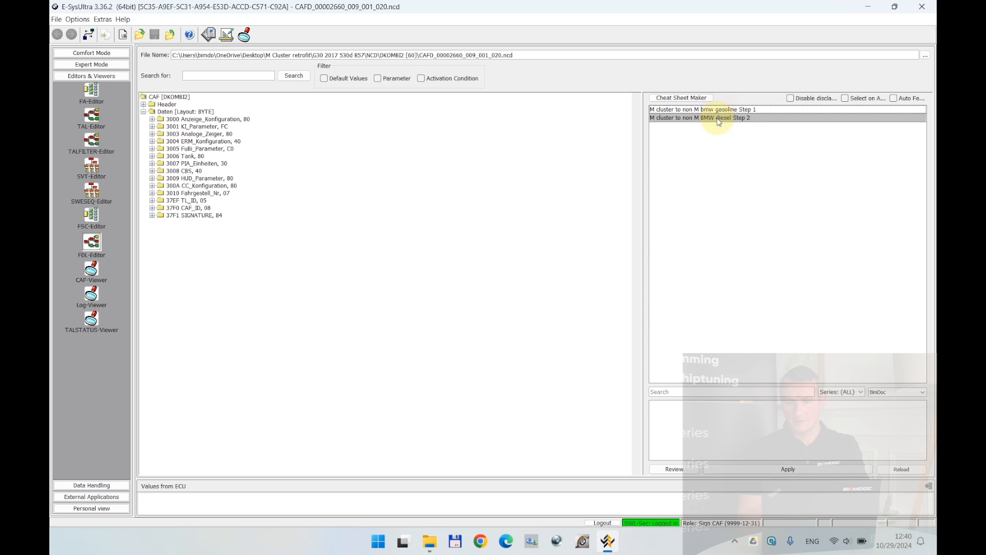
{"action": "left_click", "coordinate": [674, 468]}
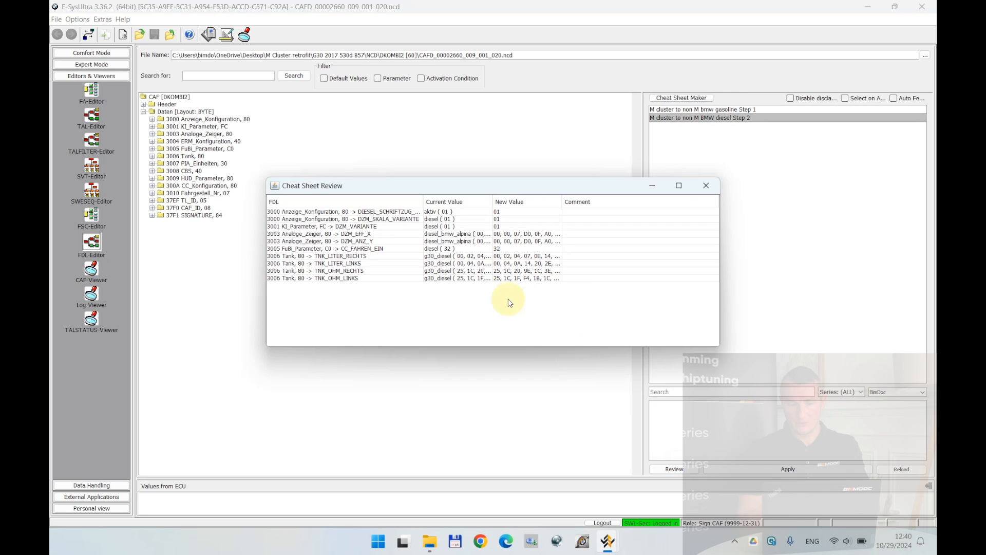
{"action": "left_click", "coordinate": [704, 185]}
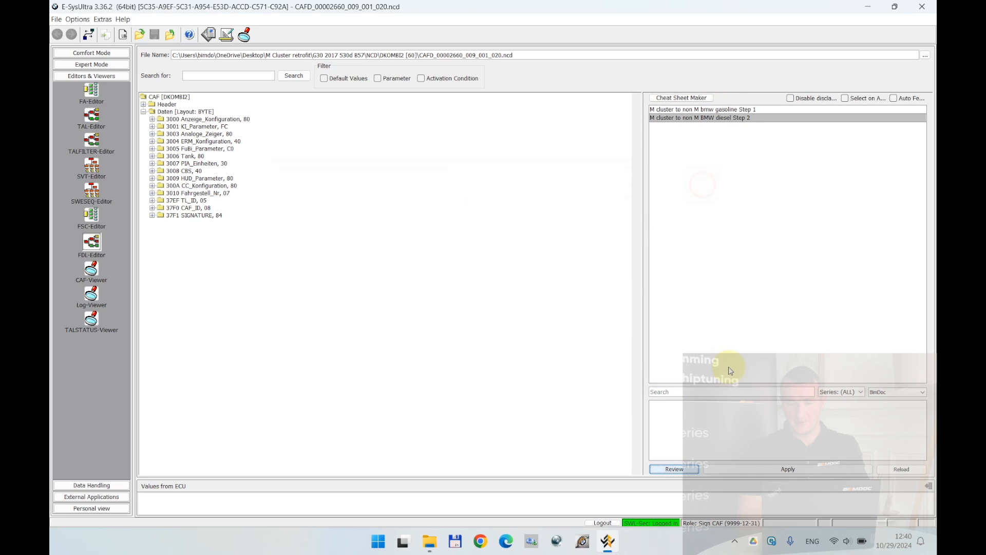